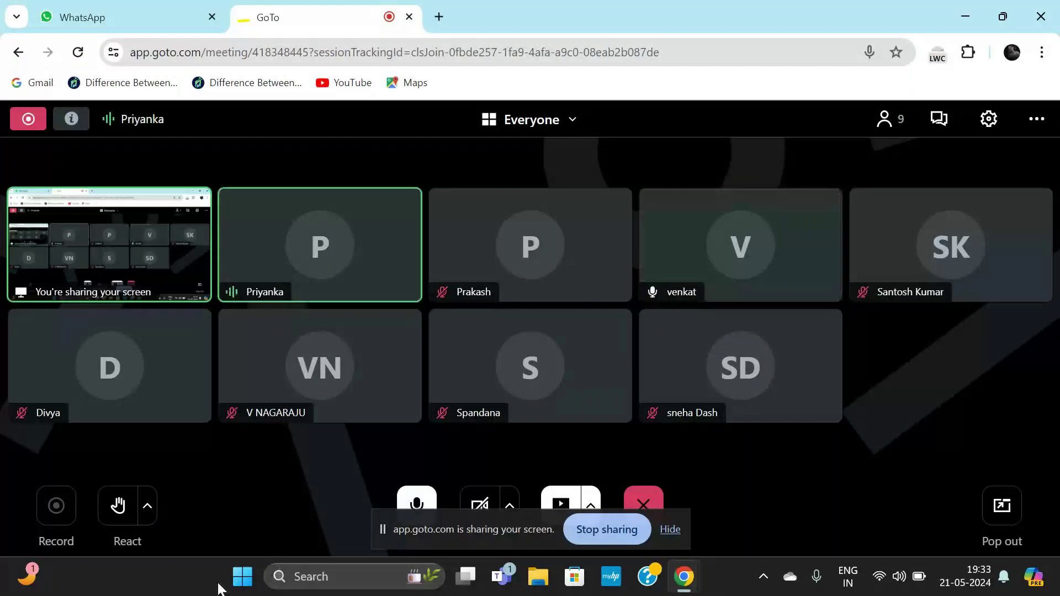
Launch Visual Studio Code from the Start search Recent list and maximize its window.
left_click(246, 580)
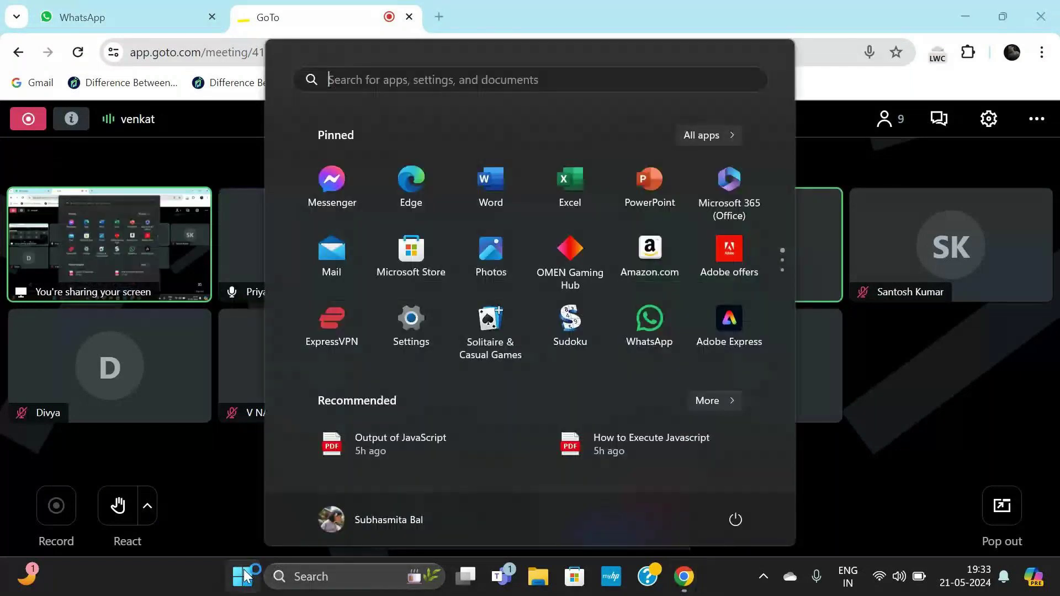
left_click(398, 80)
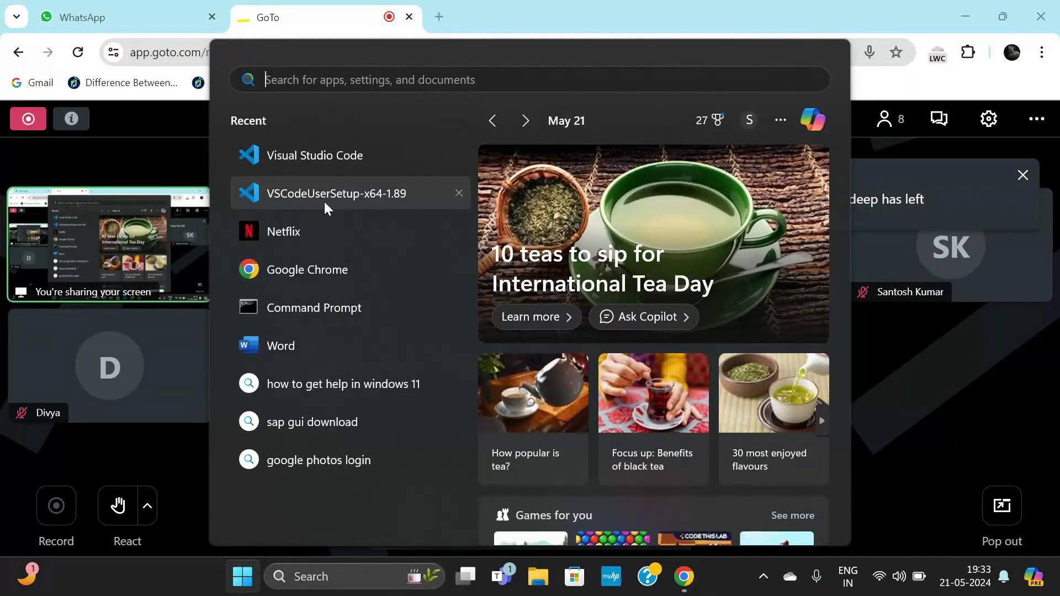
left_click(333, 149)
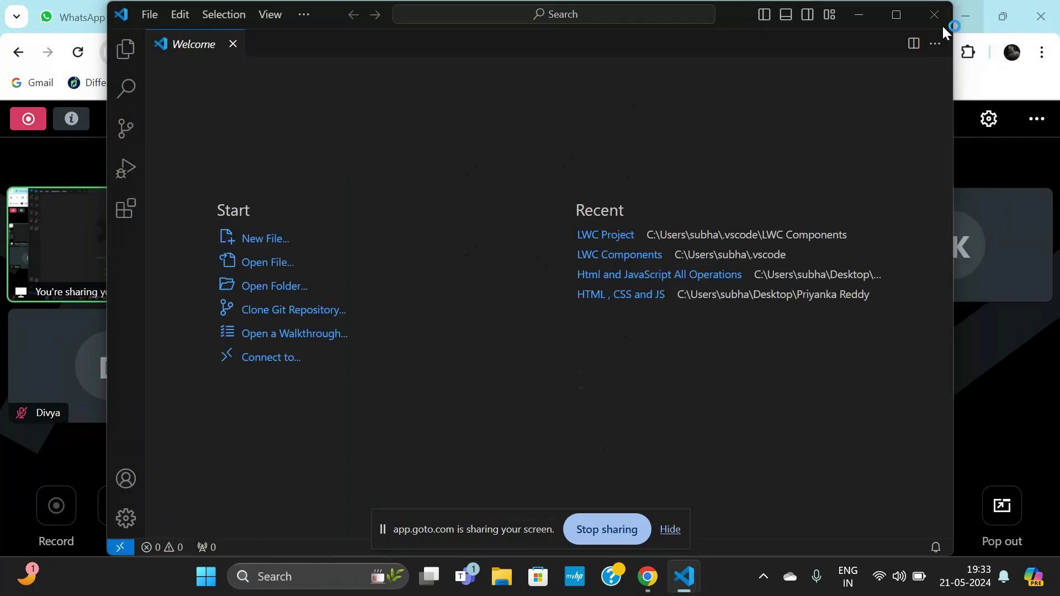
left_click(895, 15)
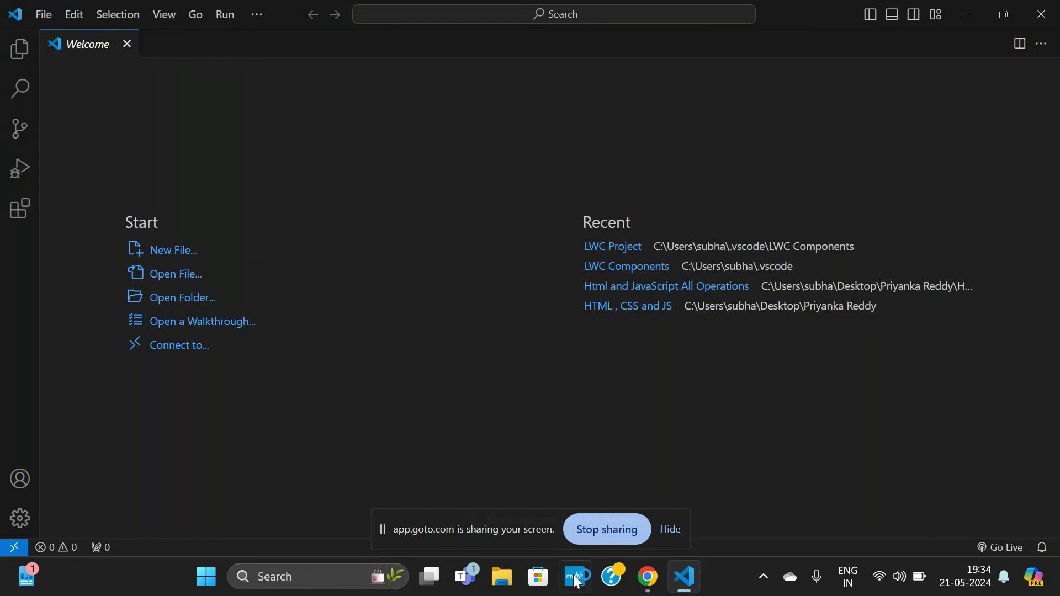
Glance at File Explorer, return to the VS Code Welcome page, and open the LWC Project folder.
left_click(505, 582)
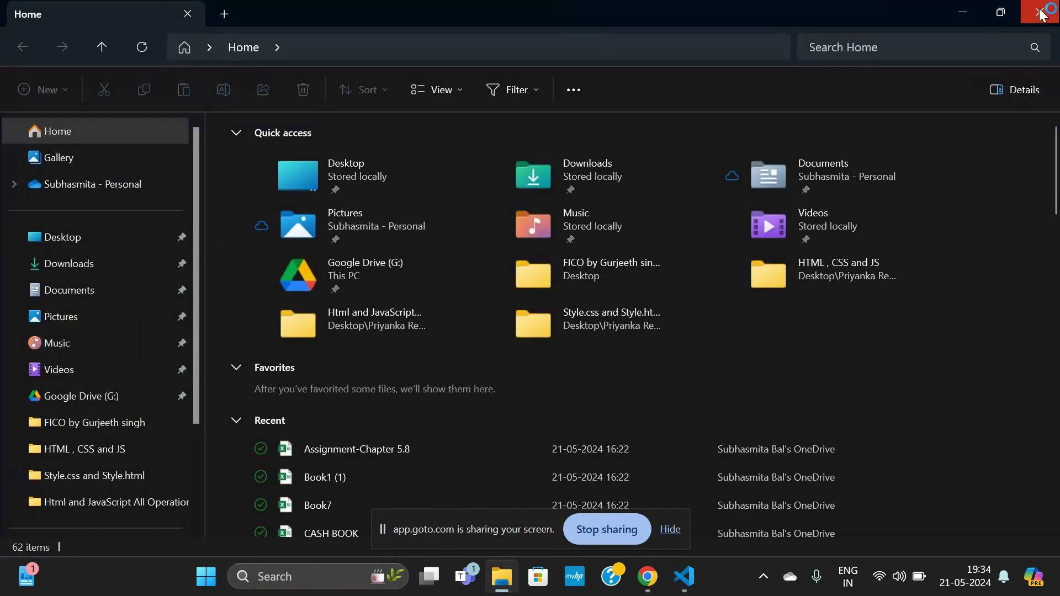
left_click(684, 576)
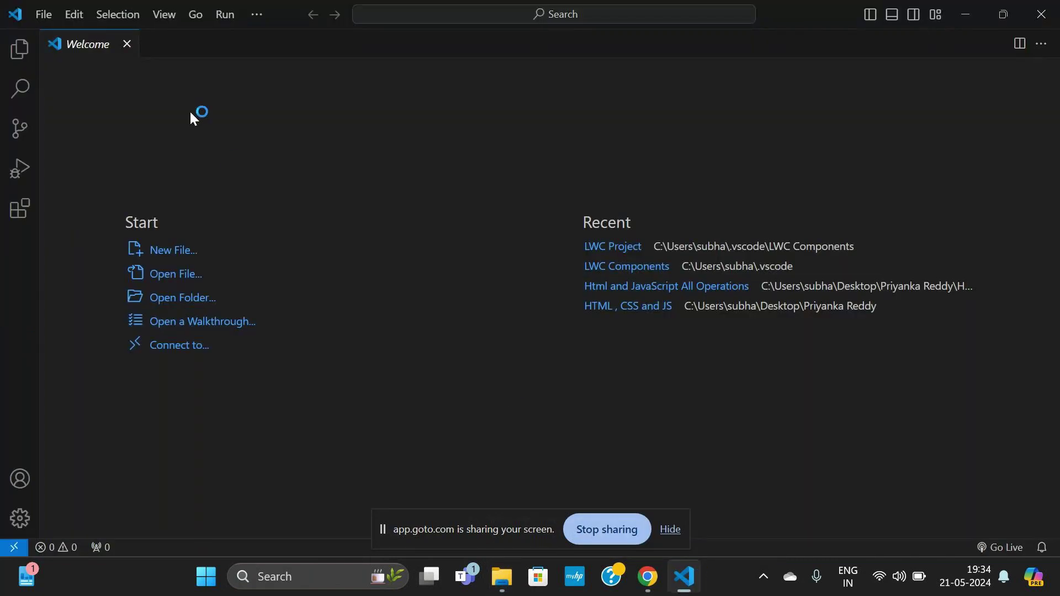
left_click(626, 255)
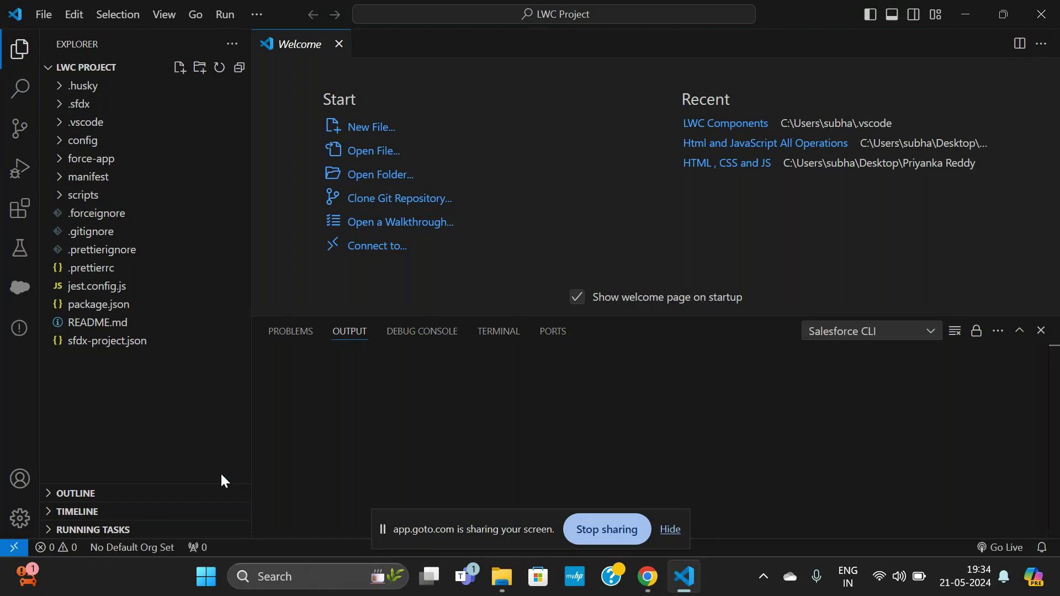
Start choosing a default Salesforce org for the LWC Project from the 'No Default Org Set' status item.
left_click(137, 548)
left_click(414, 13)
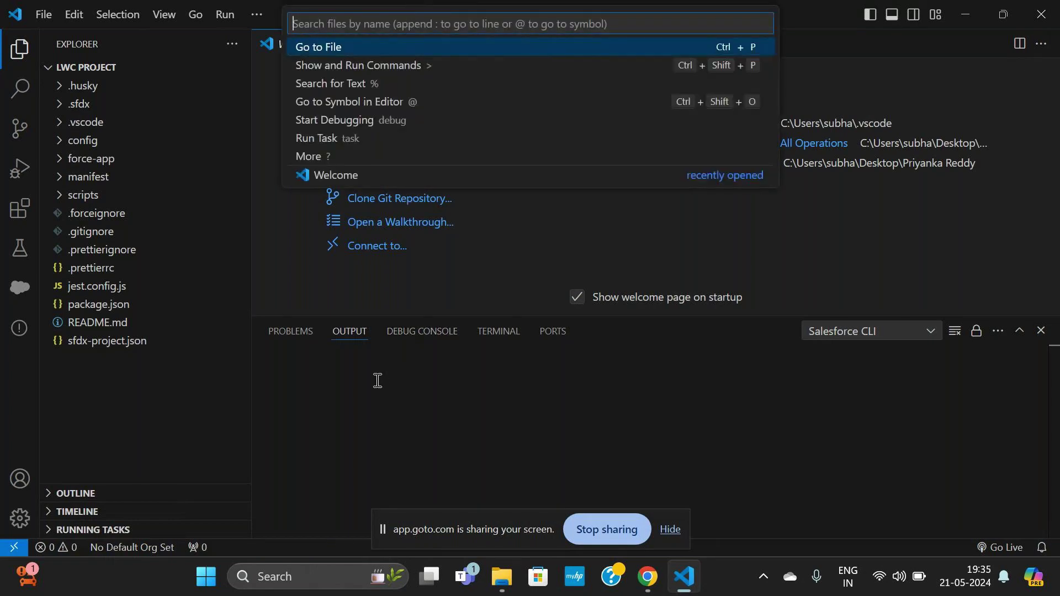
left_click(149, 551)
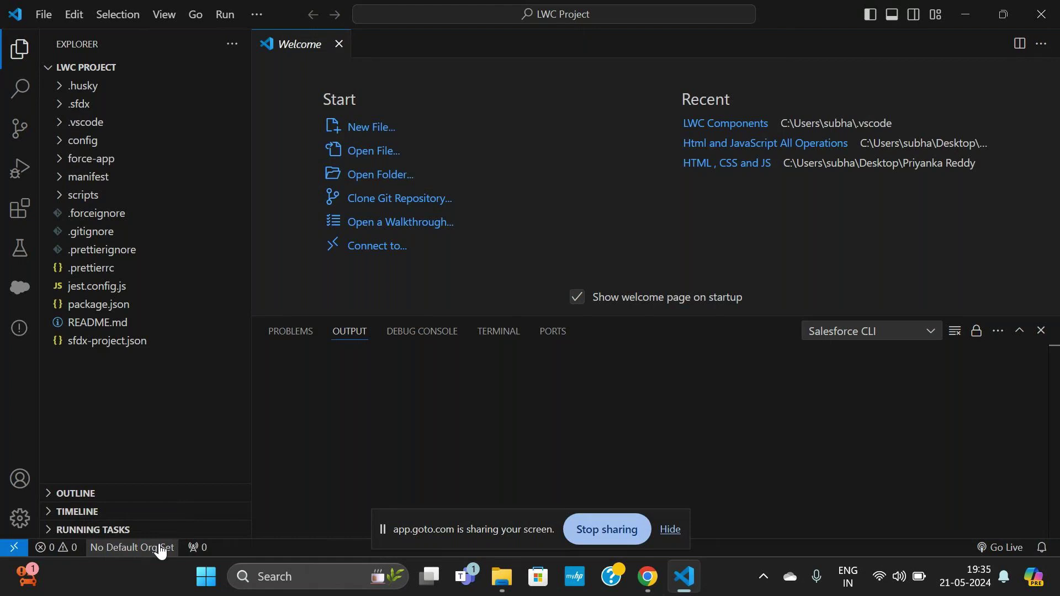
left_click(159, 549)
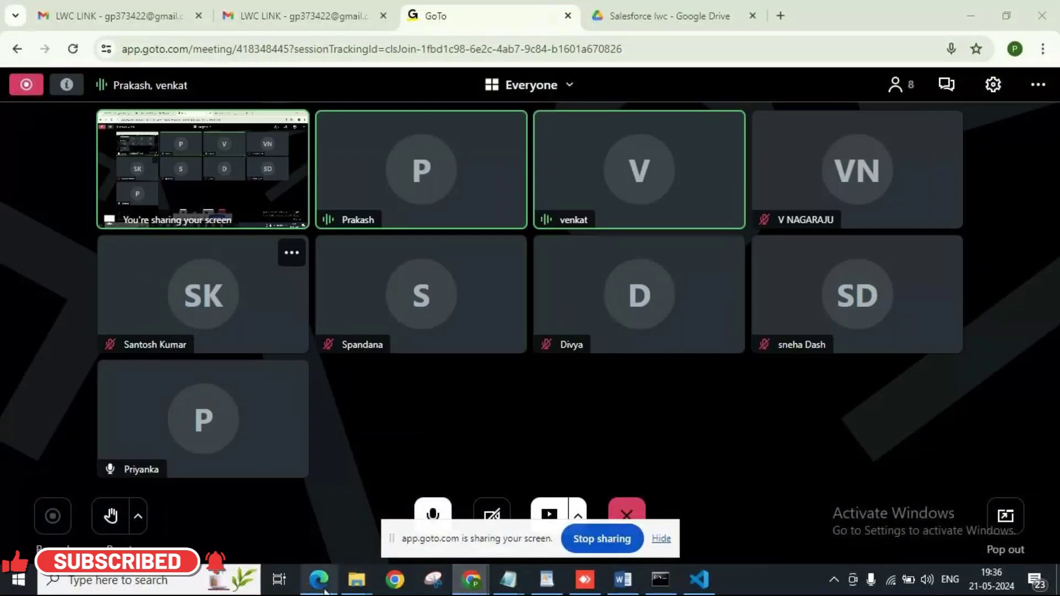
Check the Word notes' screenshot of sfdx org:login:web ending with exit code 0, then return to VS Code.
mouse_move(326, 591)
left_click(320, 507)
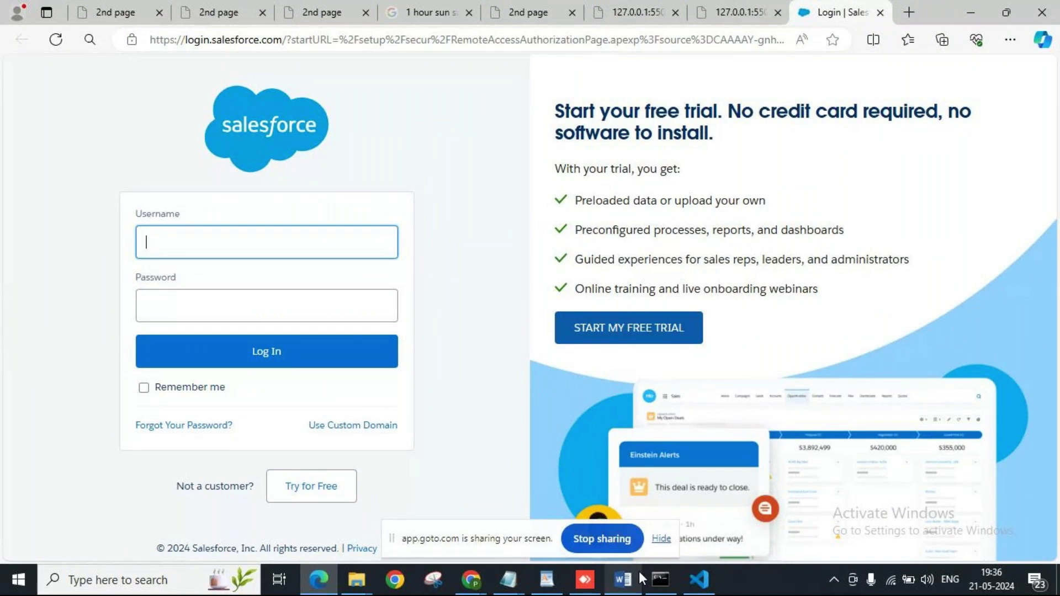
left_click(624, 590)
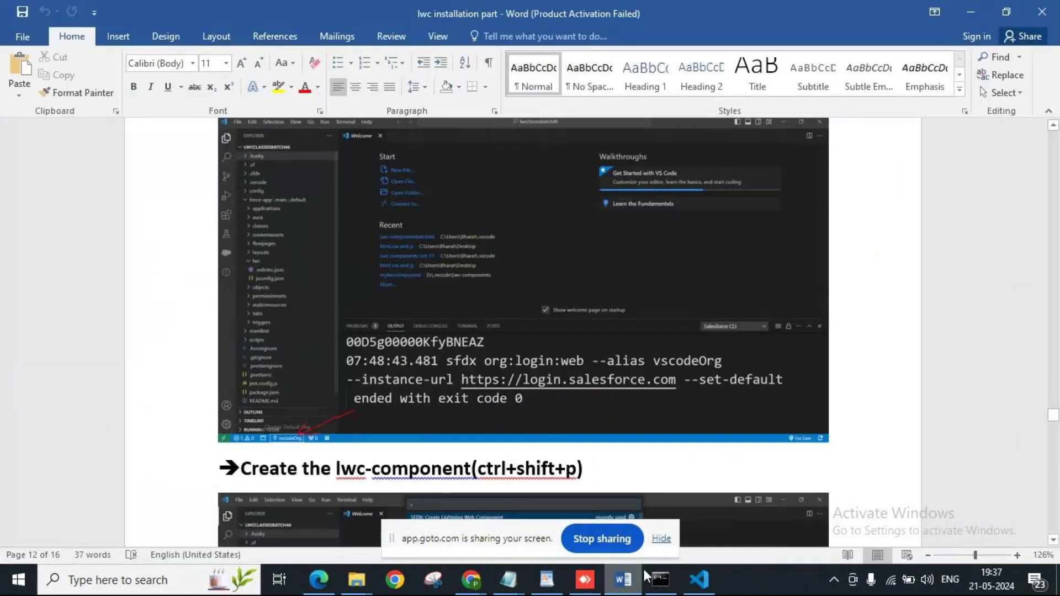
left_click(1052, 126)
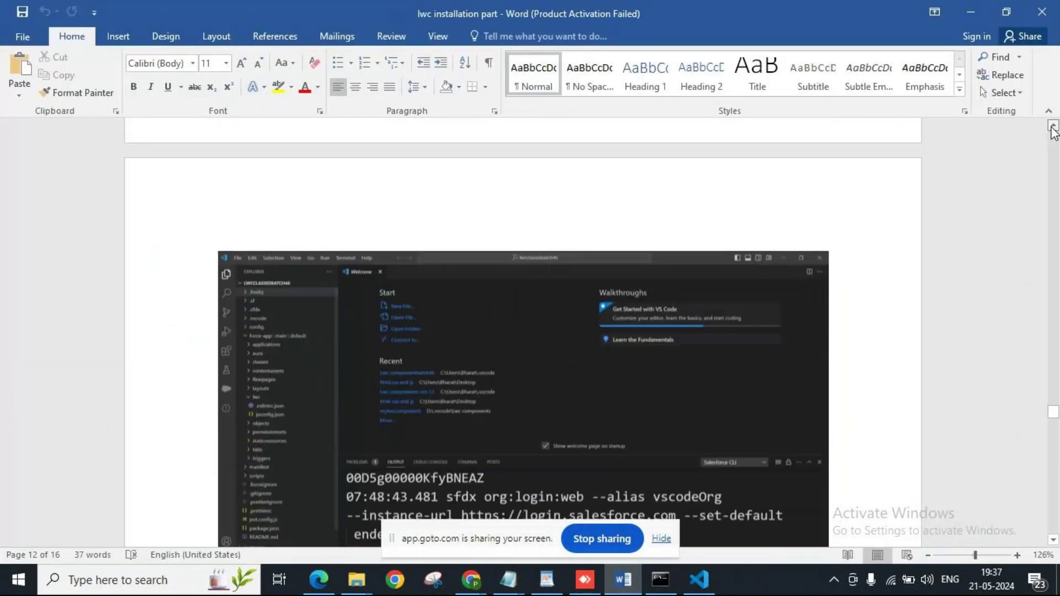
left_click_drag(1052, 126, 1052, 127)
key("alt+Tab")
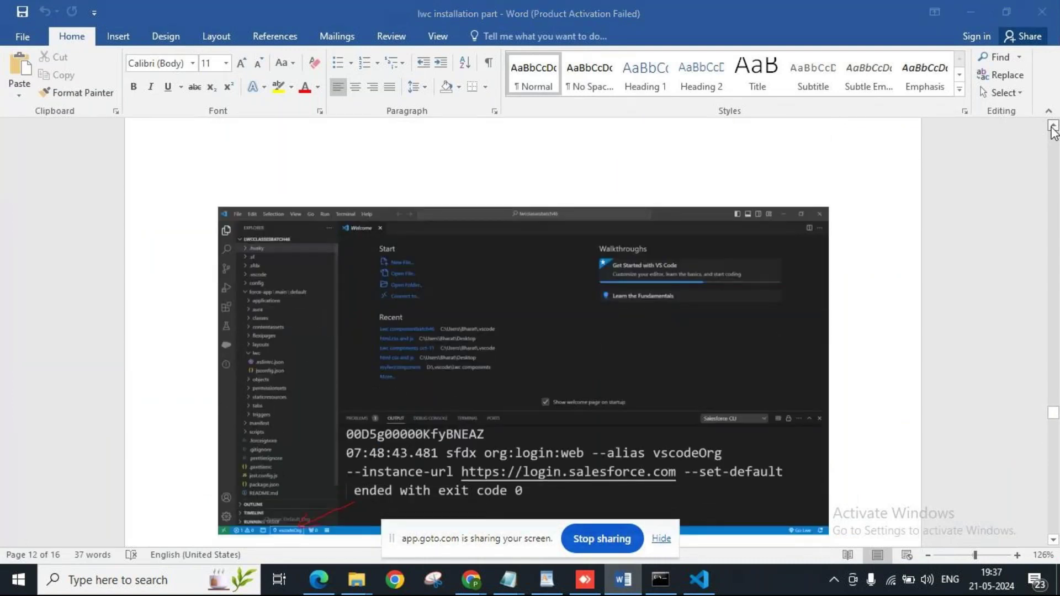
left_click(698, 579)
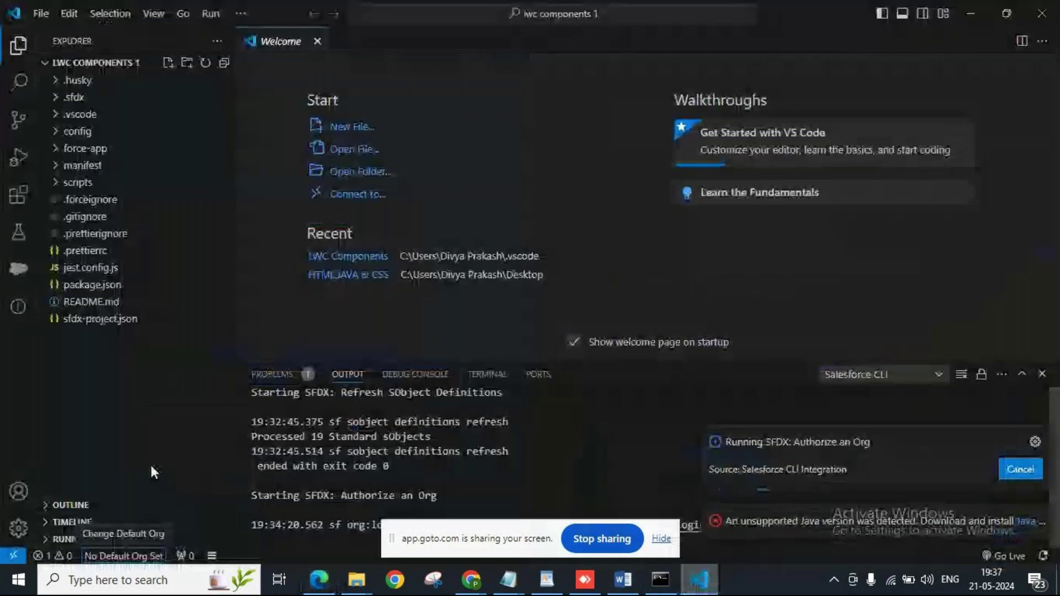
mouse_move(535, 592)
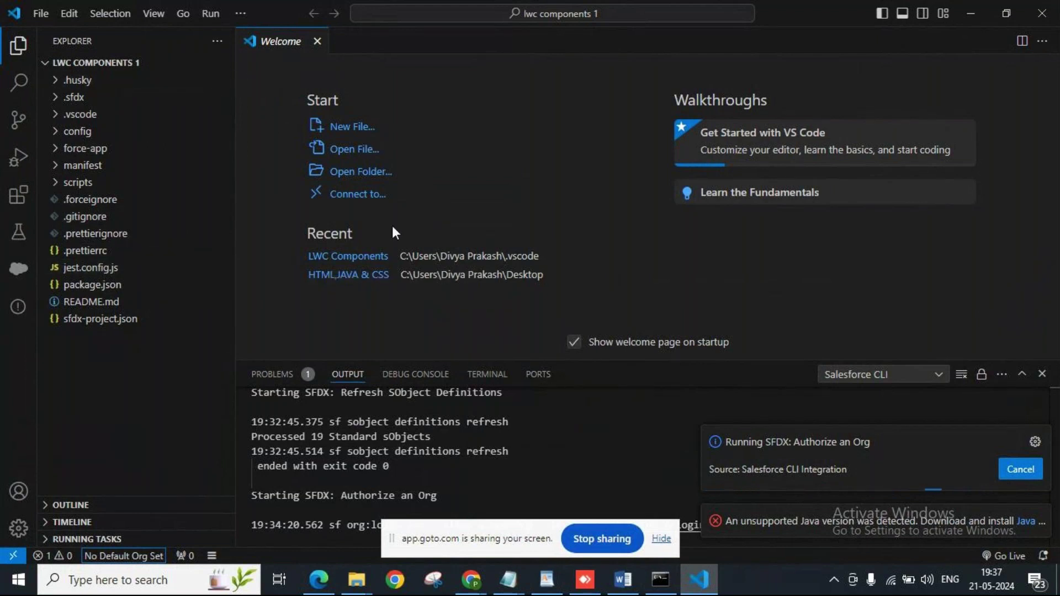
left_click(392, 586)
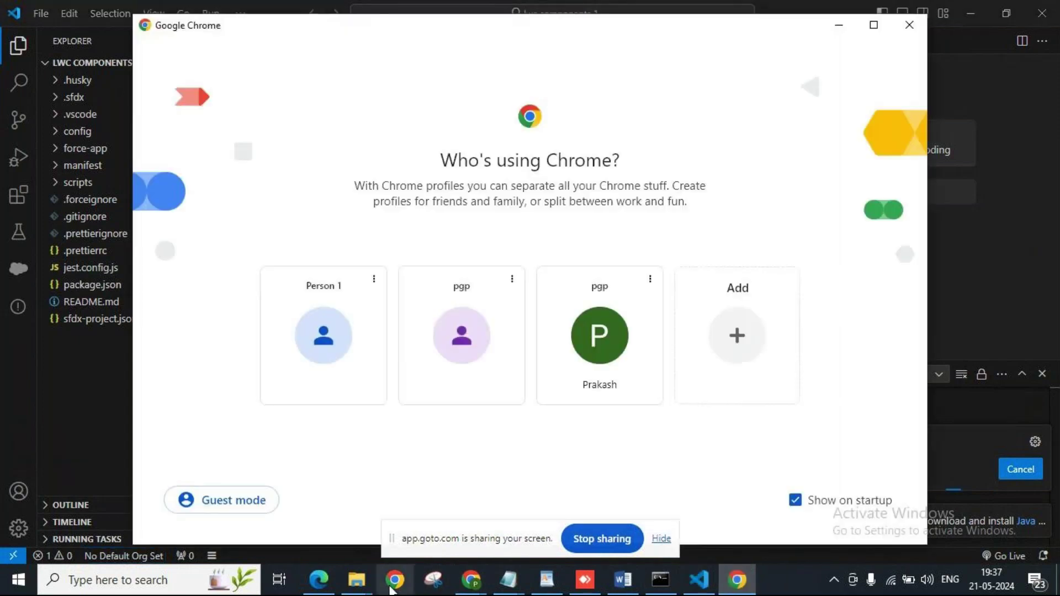
left_click(909, 25)
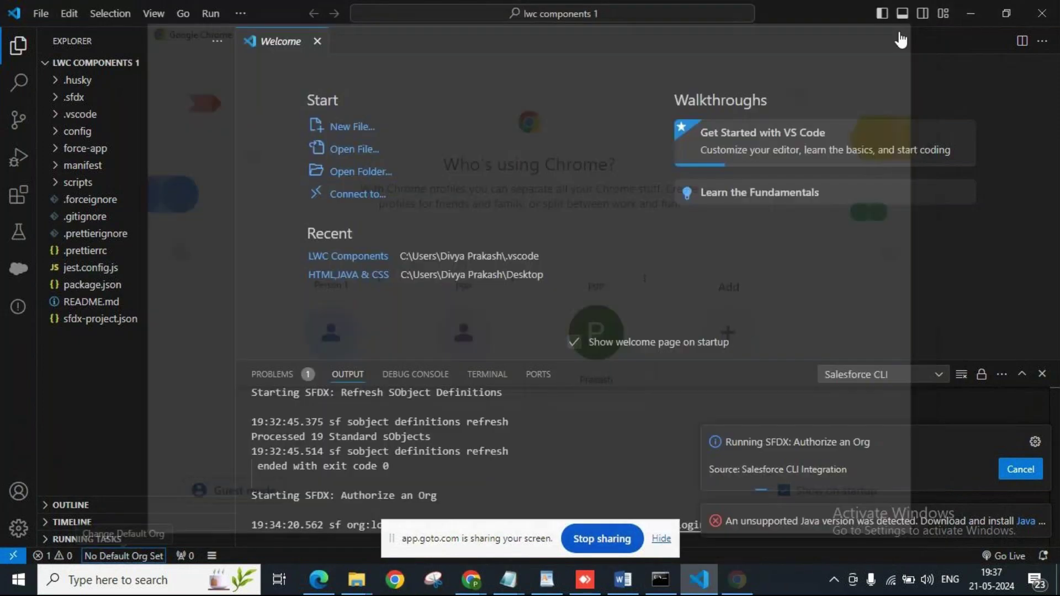
left_click(318, 579)
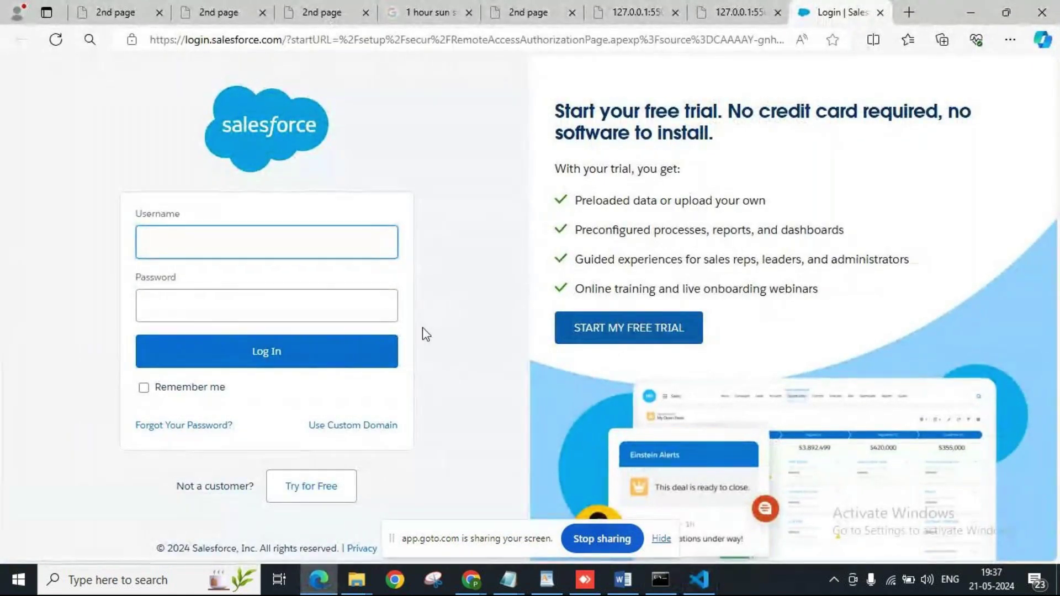
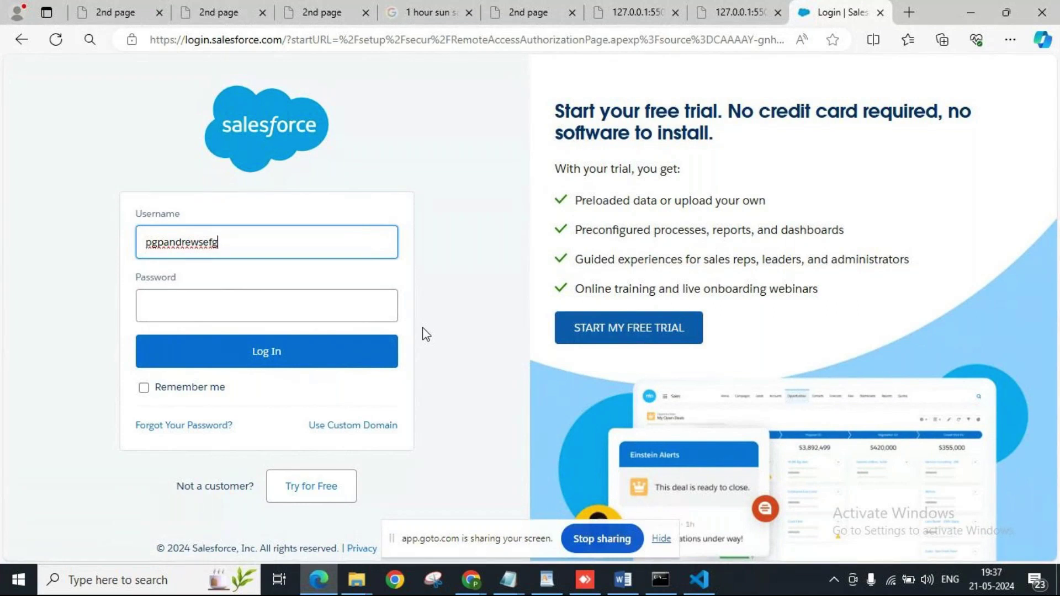
Enter the org account username and password in the Salesforce login form and submit it.
key("Tab")
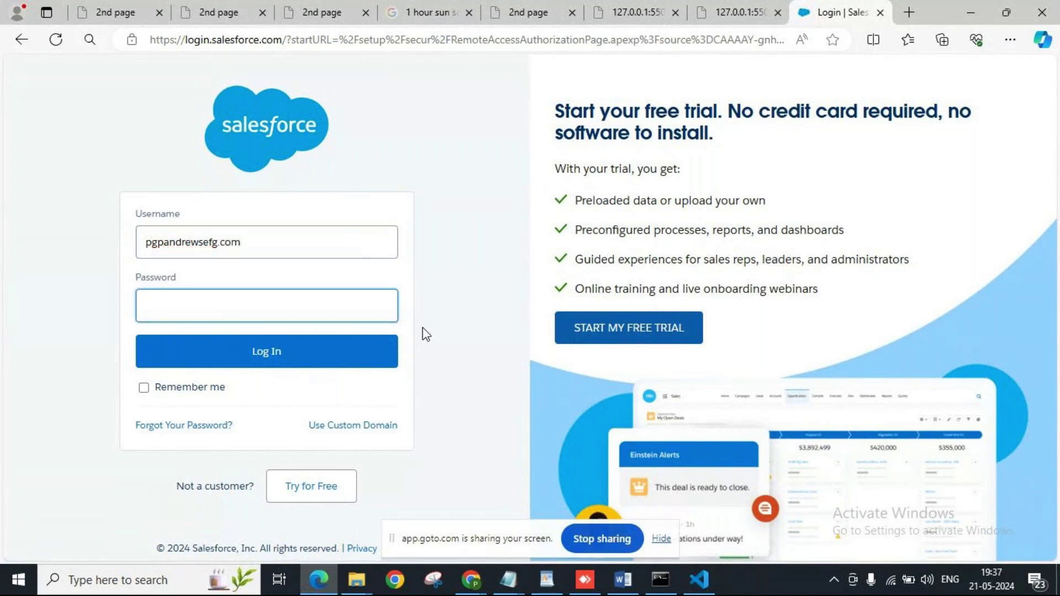
type("•••••")
key("BackSpace")
key("BackSpace")
key("BackSpace")
key("BackSpace")
key("BackSpace")
type("•••••••••••••••")
left_click(282, 356)
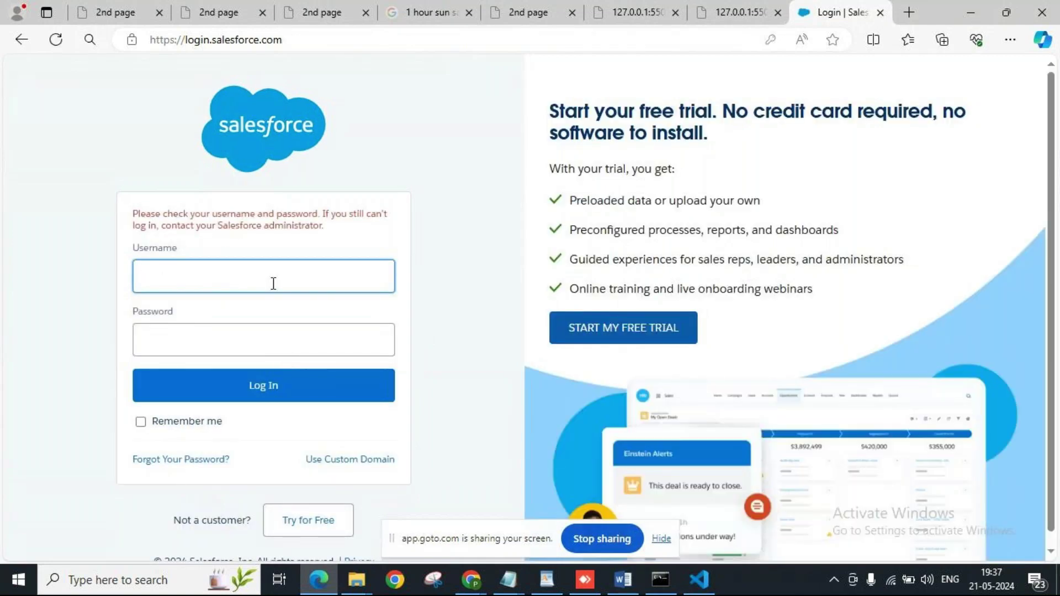
Re-enter the username and password after the credentials error and submit the login again.
key("Tab")
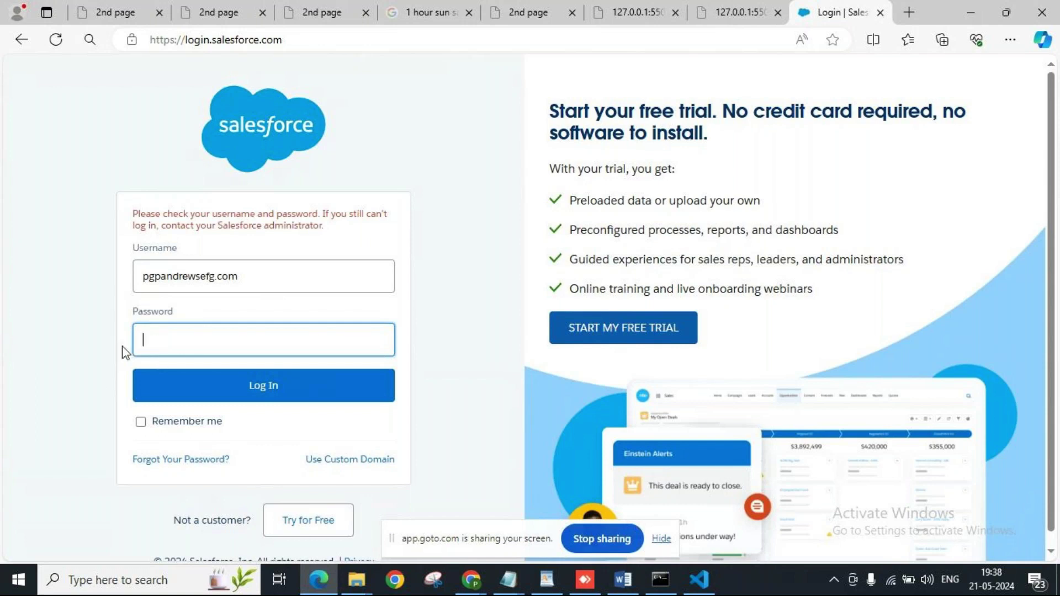
type("•••••••••••••••")
left_click(272, 387)
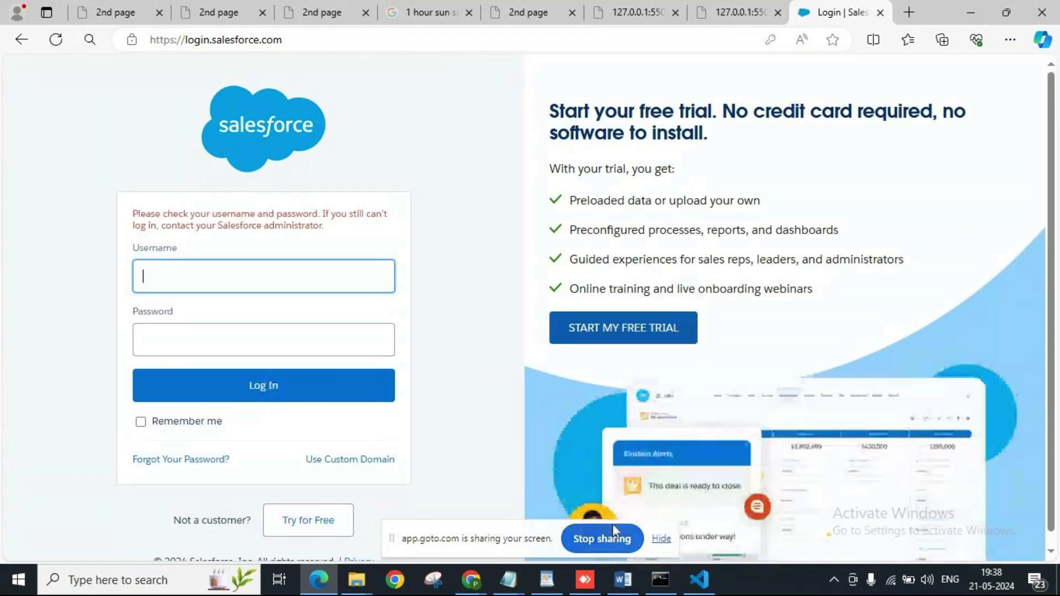
mouse_move(699, 579)
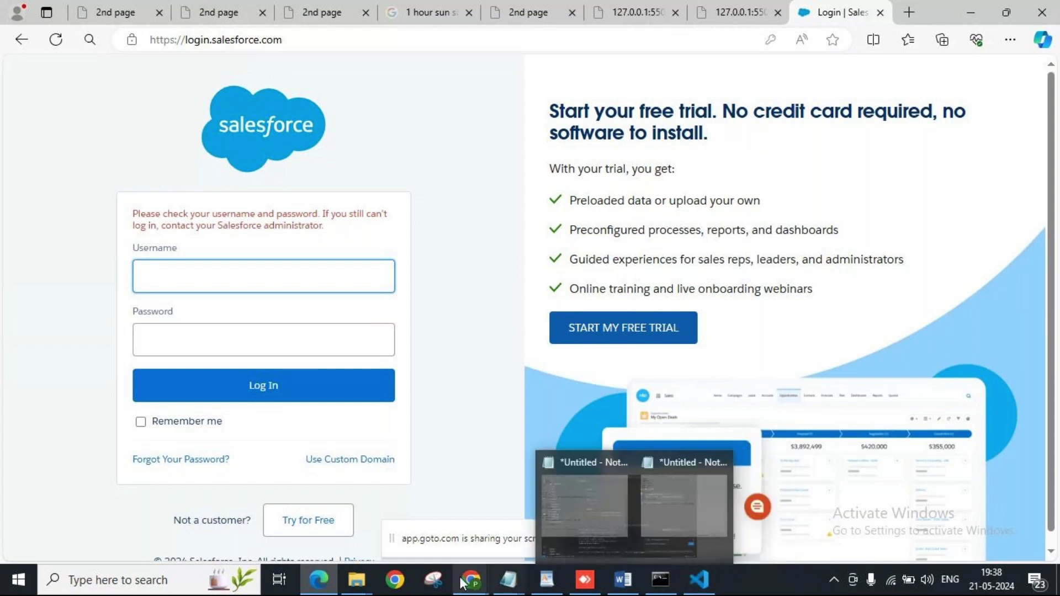
mouse_move(474, 589)
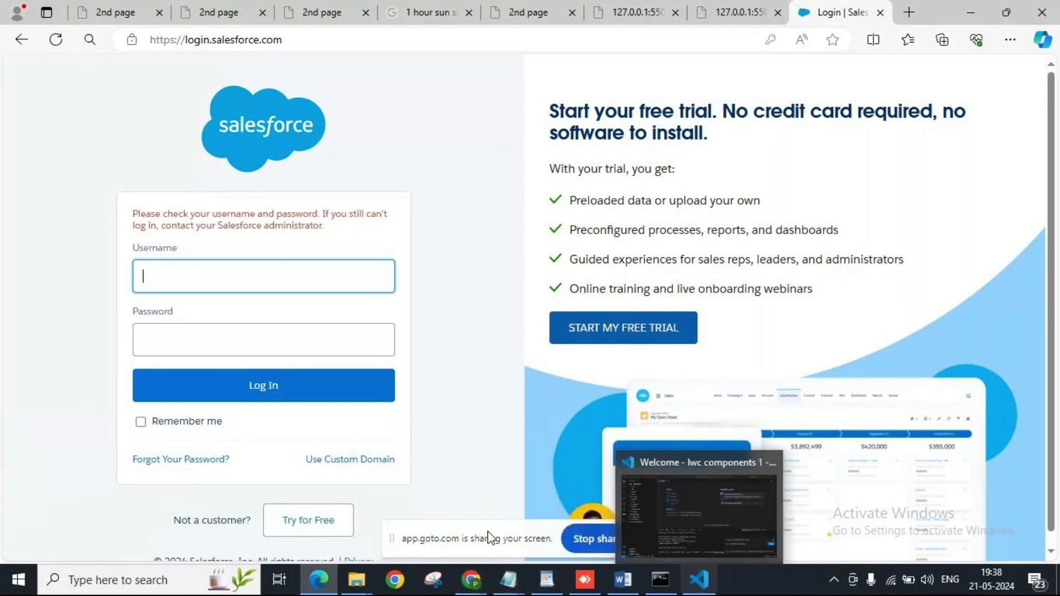
left_click(356, 584)
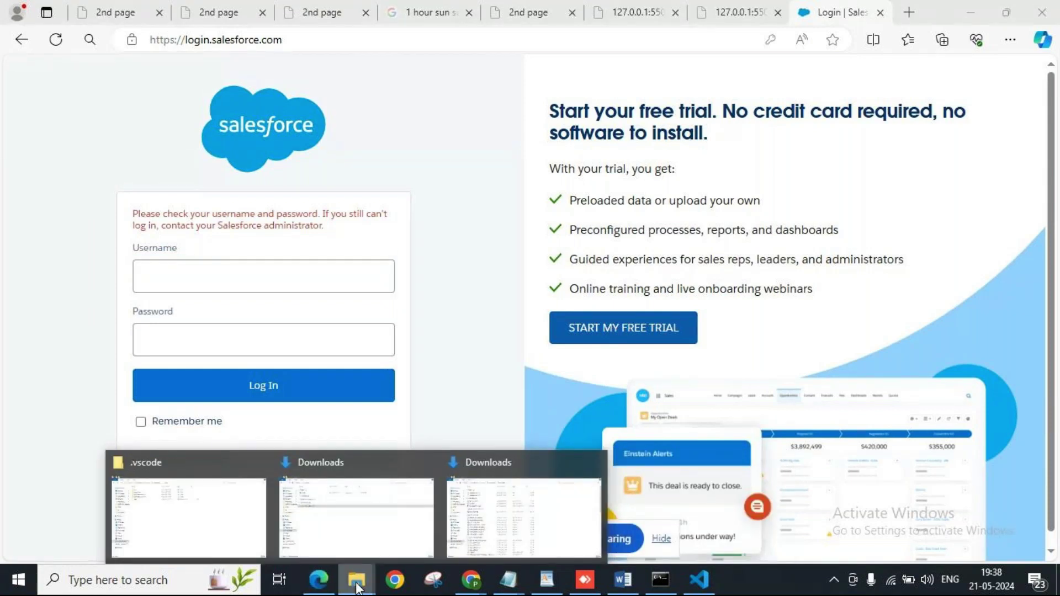
Check the .vscode folder in File Explorer, then return to the LWC Components 1 VS Code window.
left_click(243, 515)
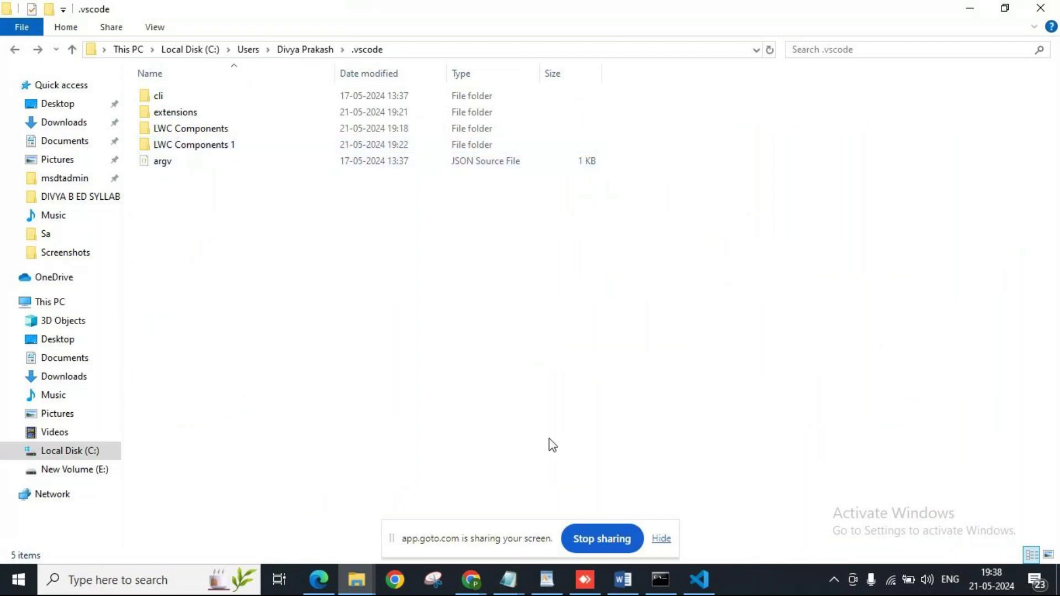
left_click(709, 589)
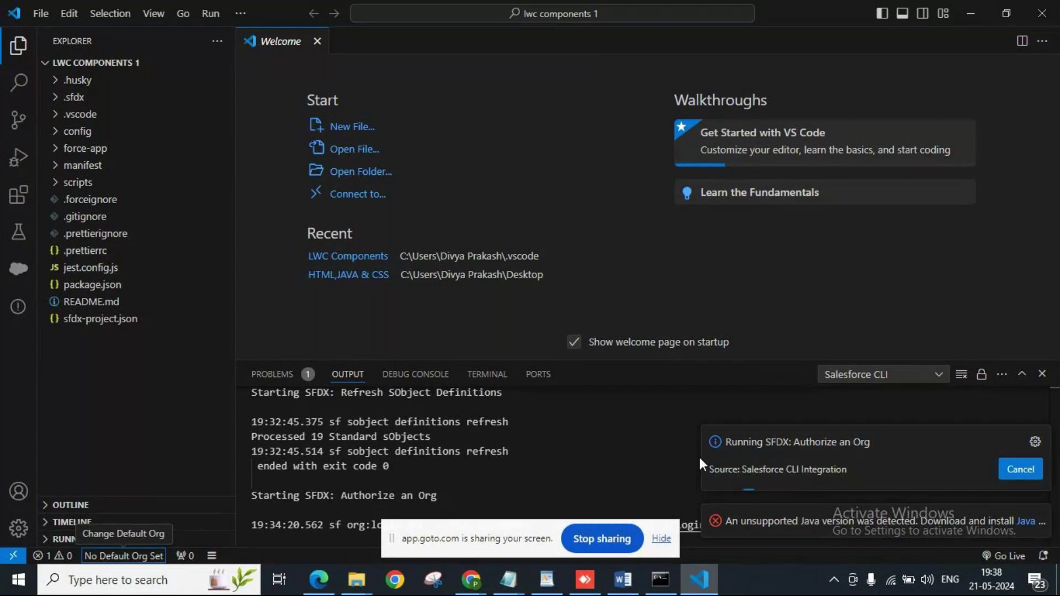
Glance at the Command Prompt CLI help and VS Code, then bring up the lwc installation document in Word.
left_click(674, 592)
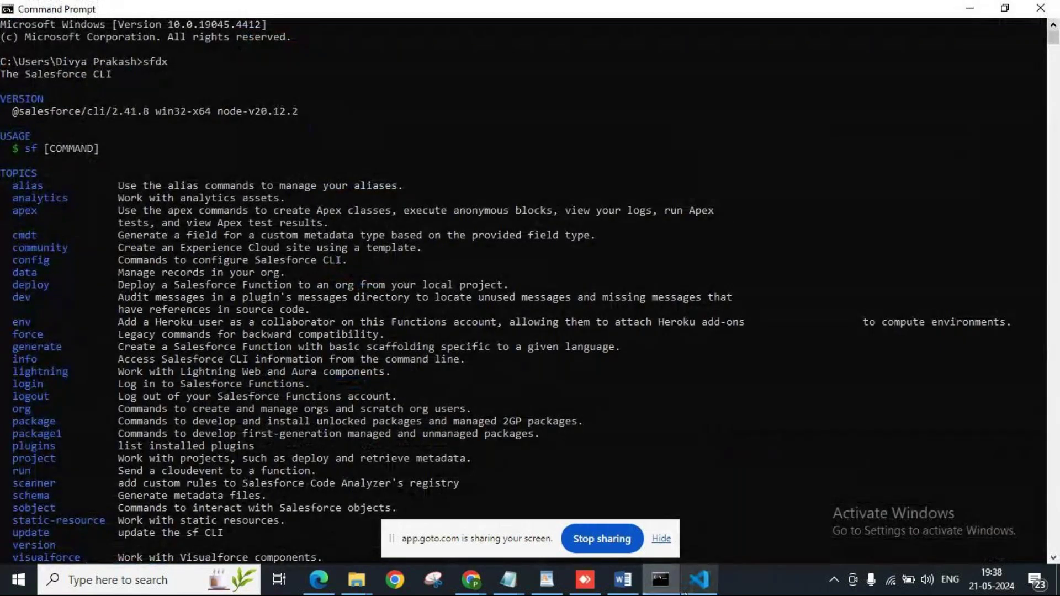
left_click(699, 584)
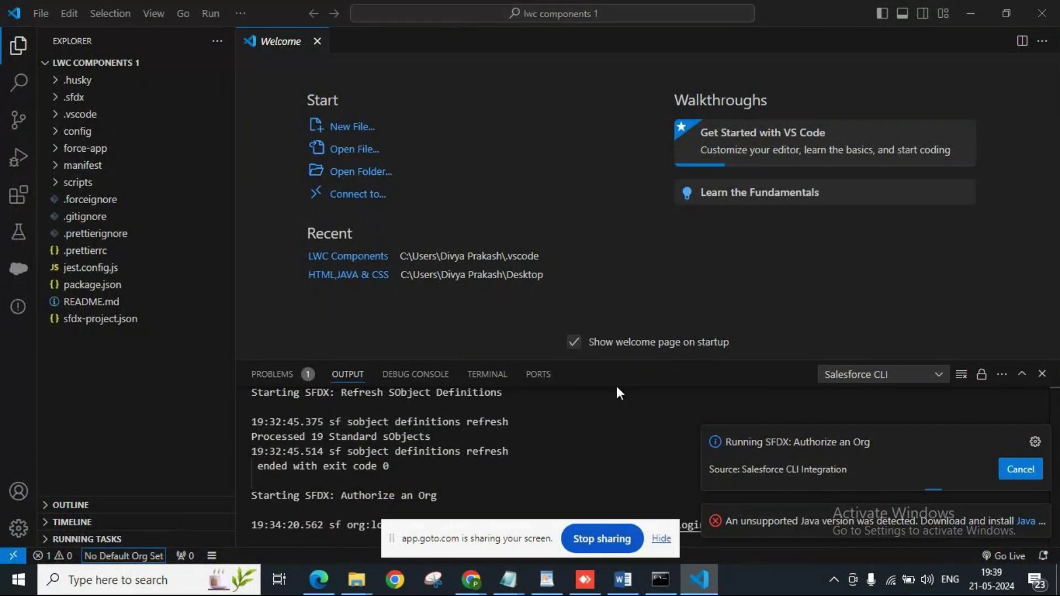
left_click(623, 580)
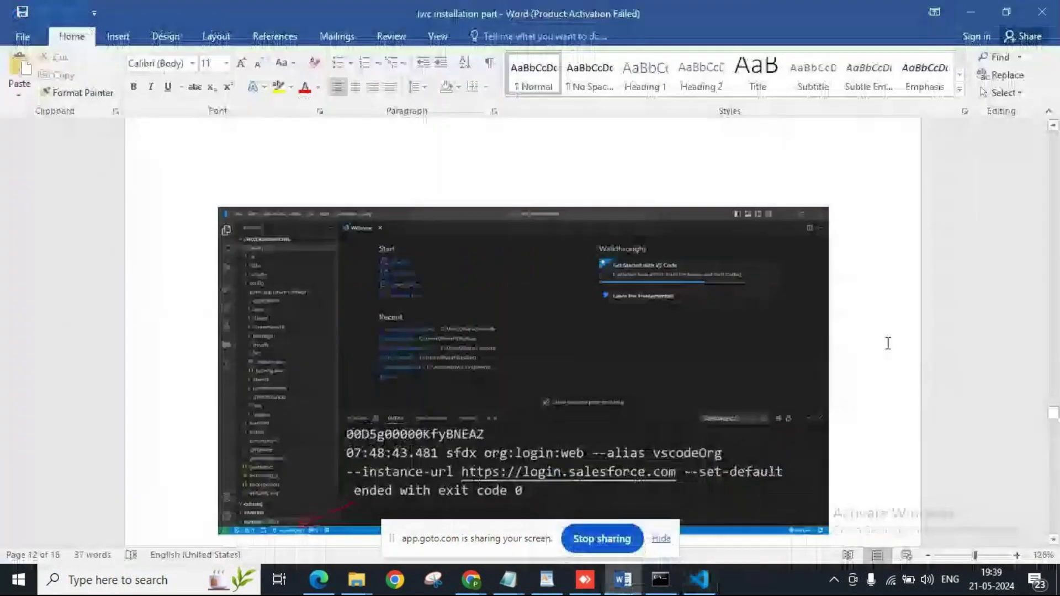
Scroll the Word installation notes to the Salesforce login page screenshot on page 11.
scroll(1030, 214, "up", 15)
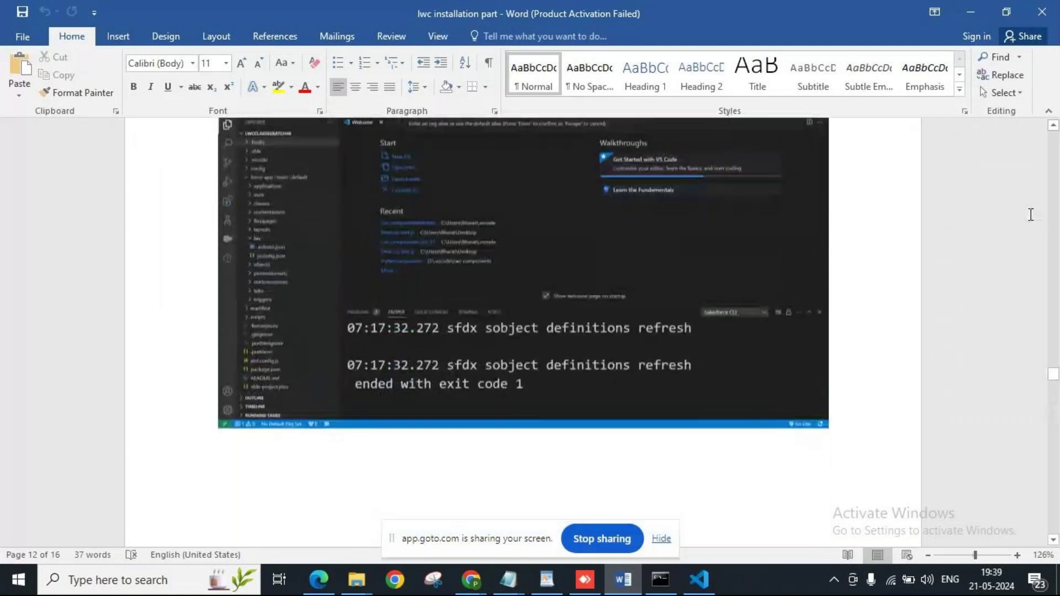
scroll(1030, 214, "up", 15)
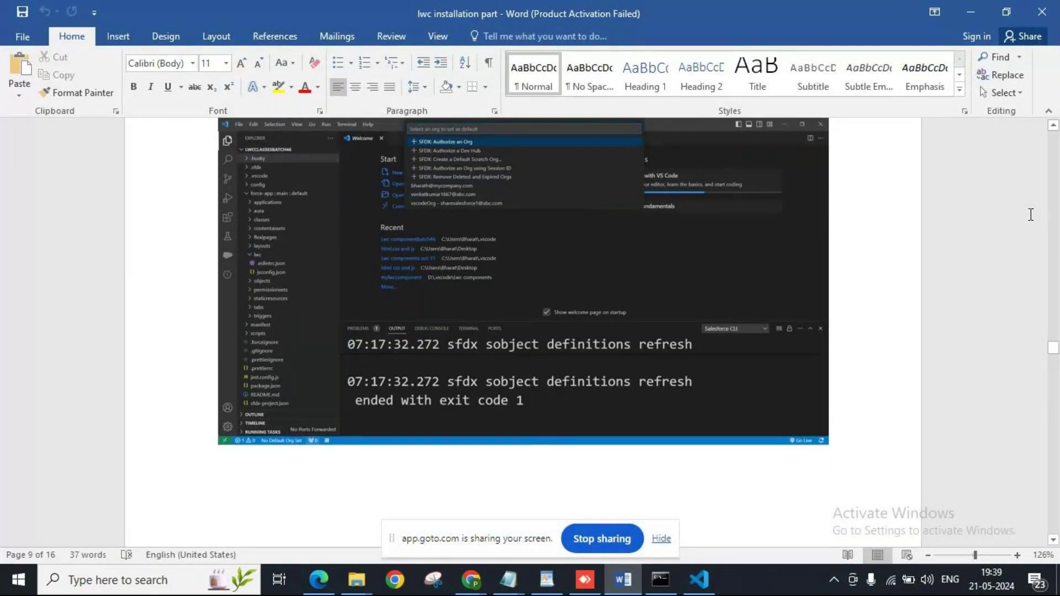
scroll(1030, 214, "down", 10)
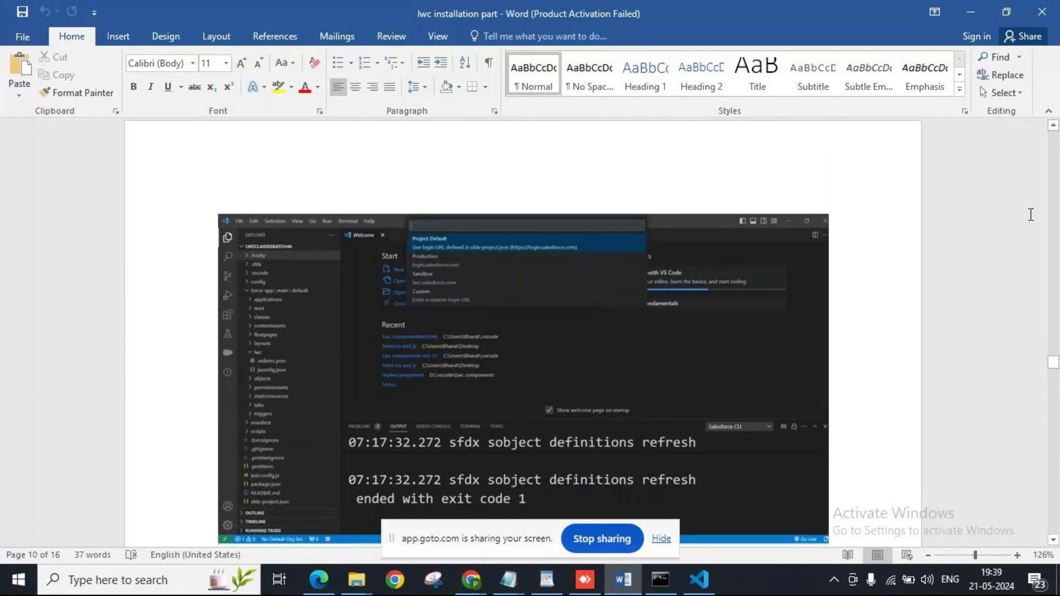
scroll(1030, 215, "down", 8)
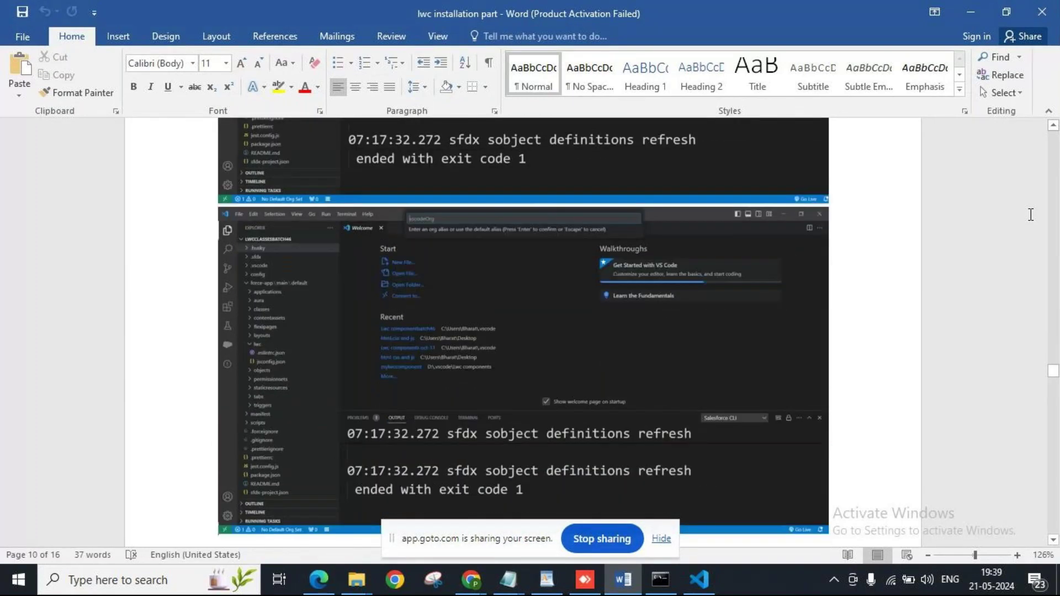
scroll(1030, 214, "down", 6)
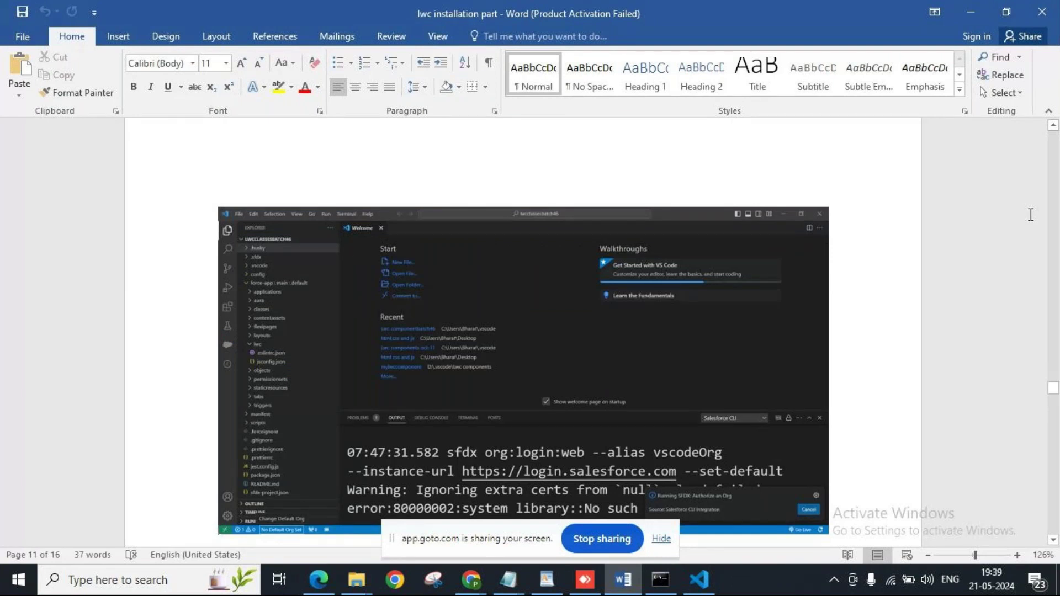
scroll(1030, 214, "up", 6)
scroll(1030, 214, "down", 10)
scroll(1030, 214, "down", 2)
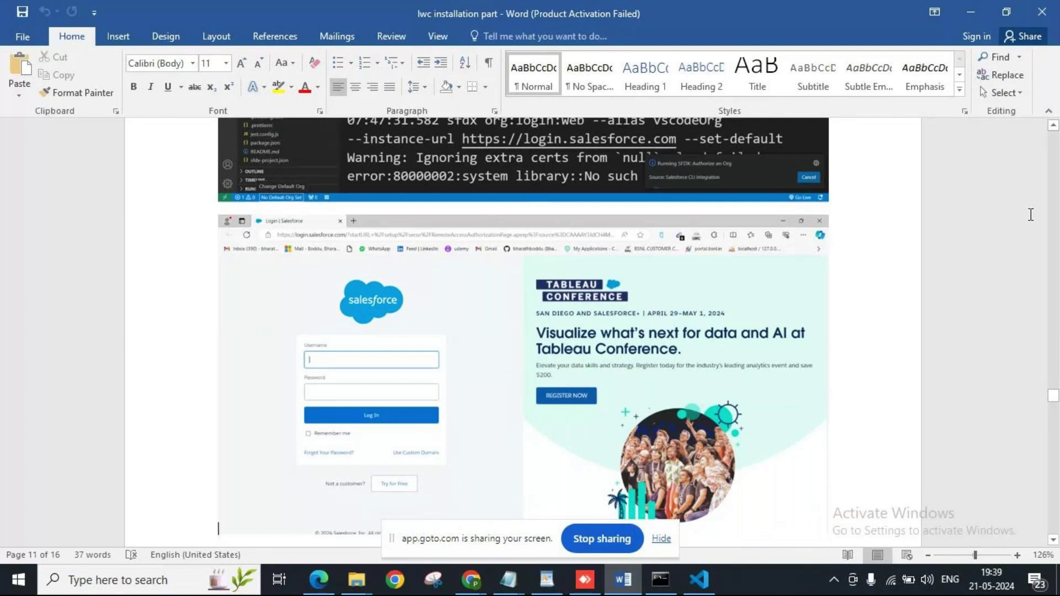
scroll(1030, 214, "up", 10)
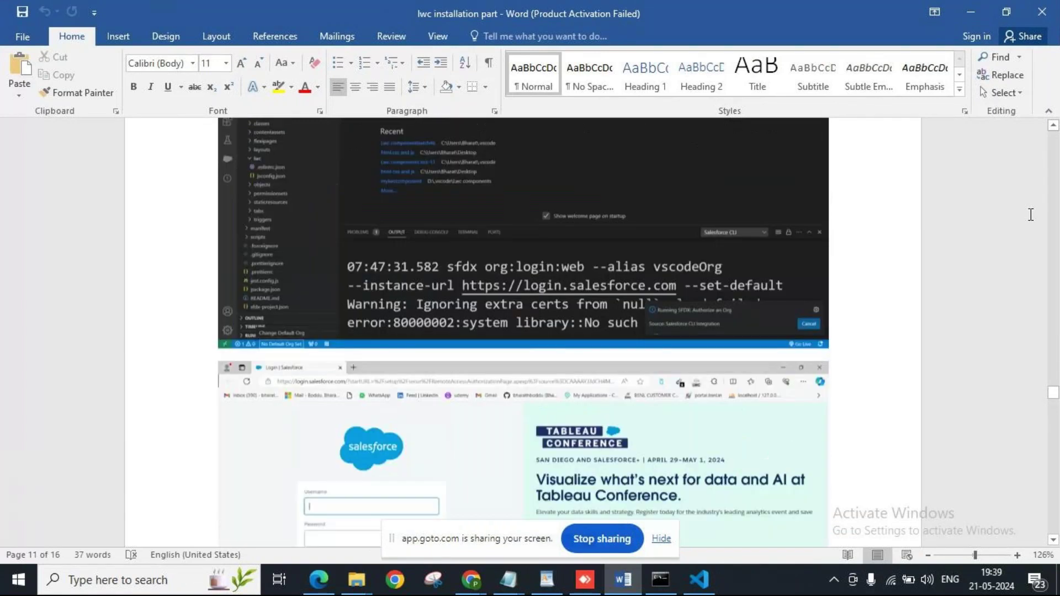
scroll(1030, 215, "up", 1)
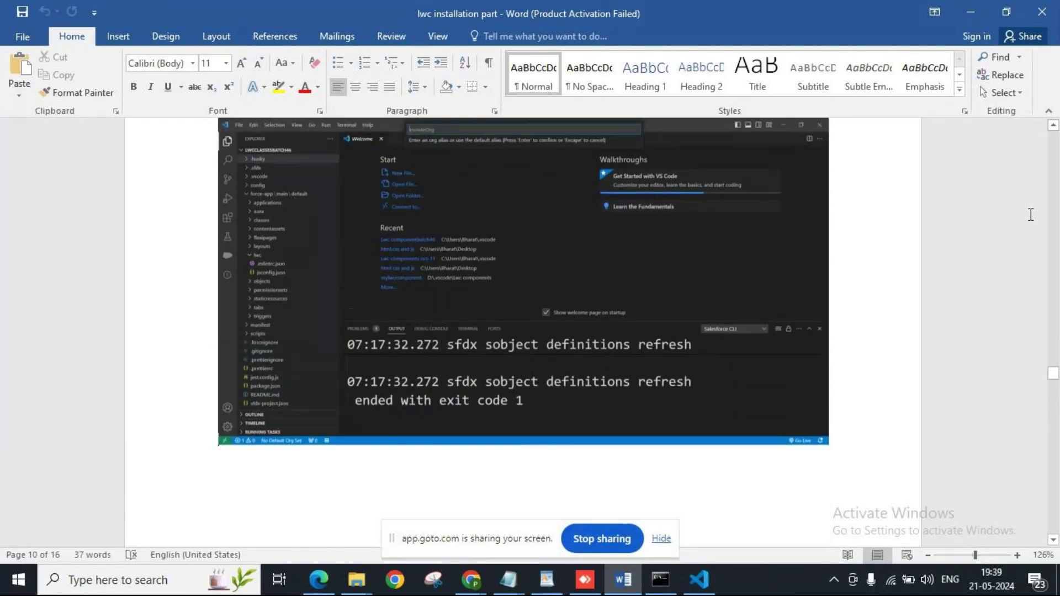
scroll(1030, 215, "down", 6)
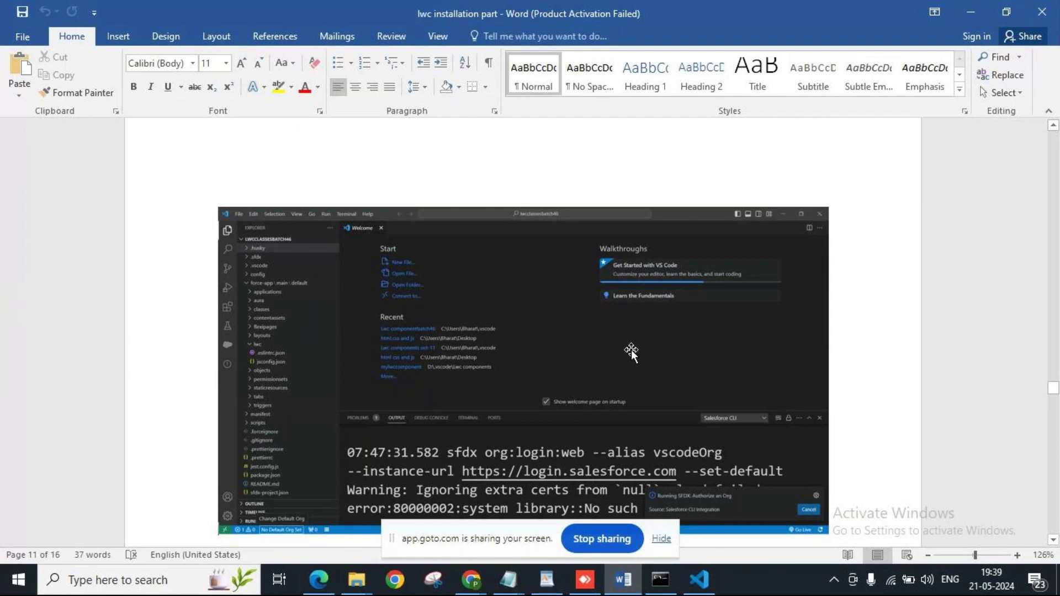
scroll(631, 349, "down", 5)
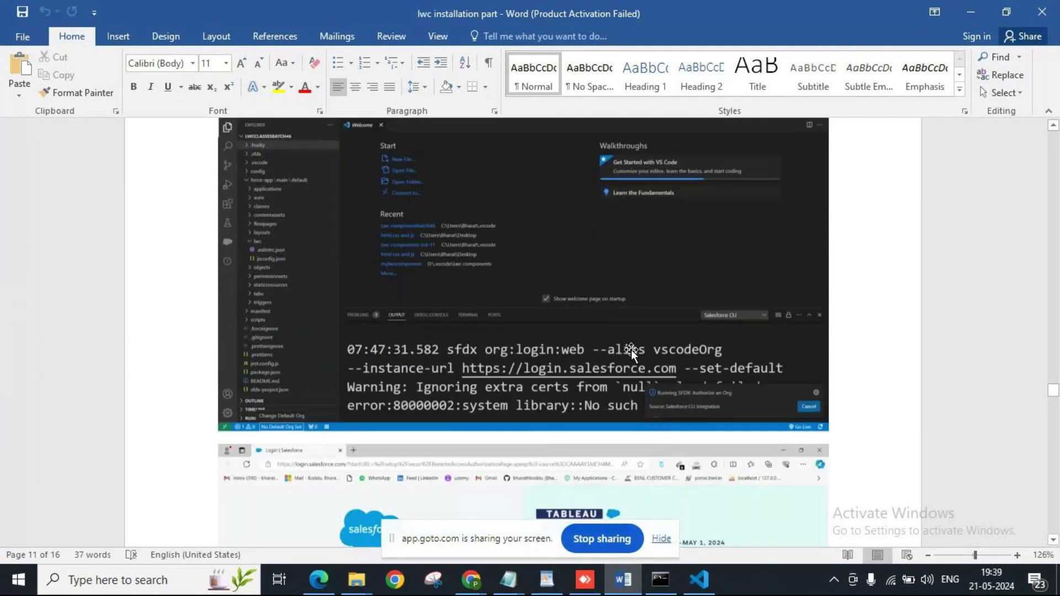
scroll(631, 349, "up", 2)
scroll(631, 349, "down", 5)
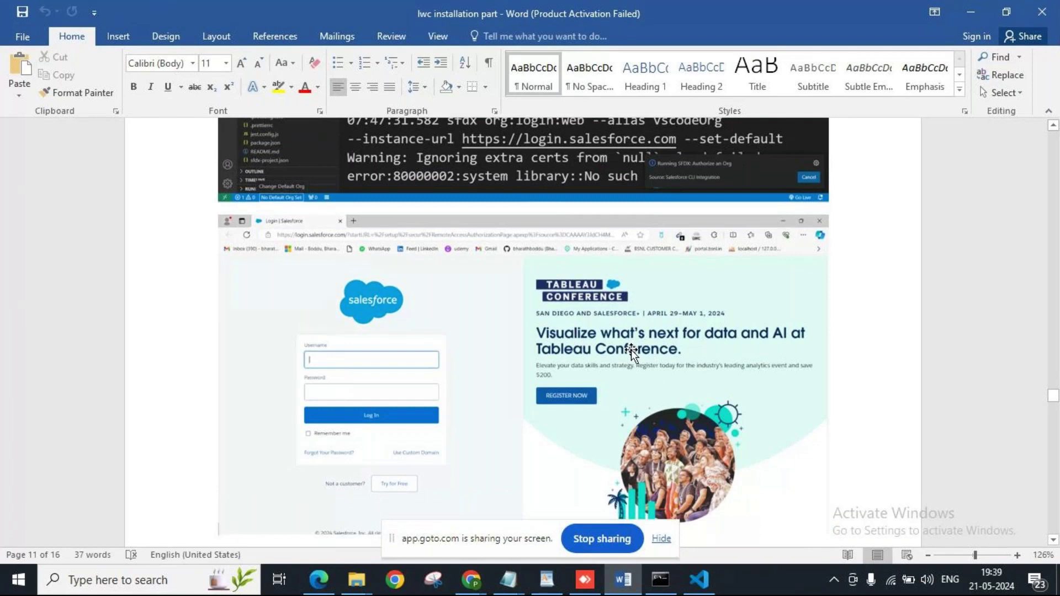
scroll(631, 350, "up", 6)
scroll(631, 350, "up", 6)
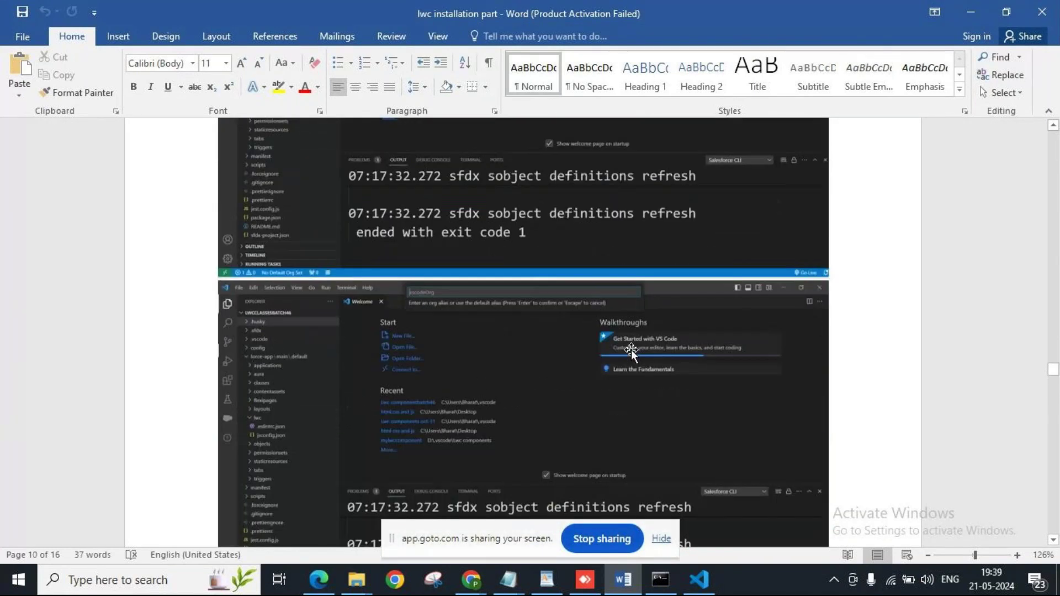
scroll(631, 350, "down", 9)
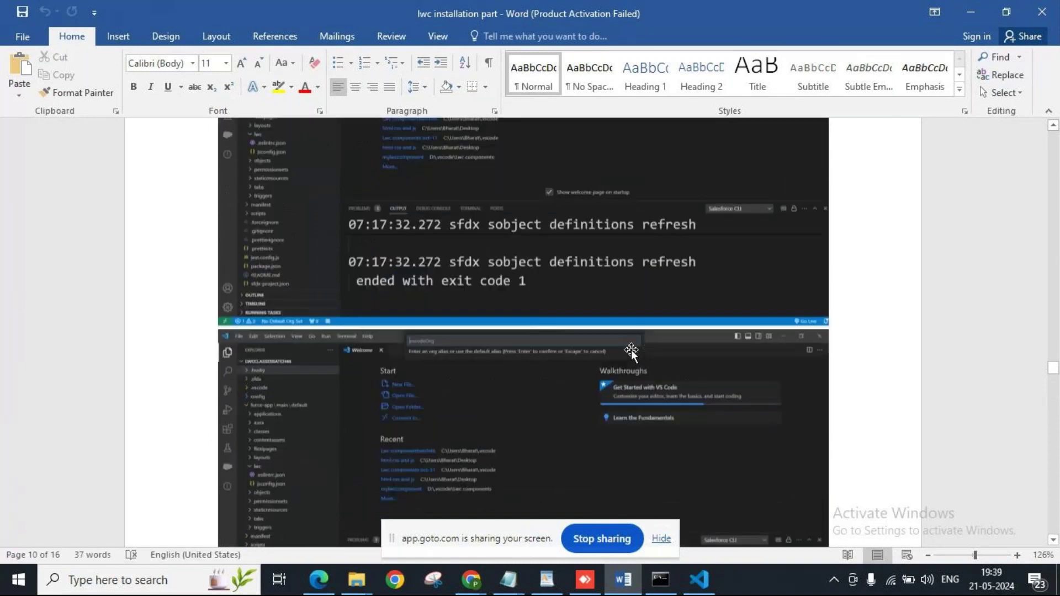
scroll(631, 352, "down", 2)
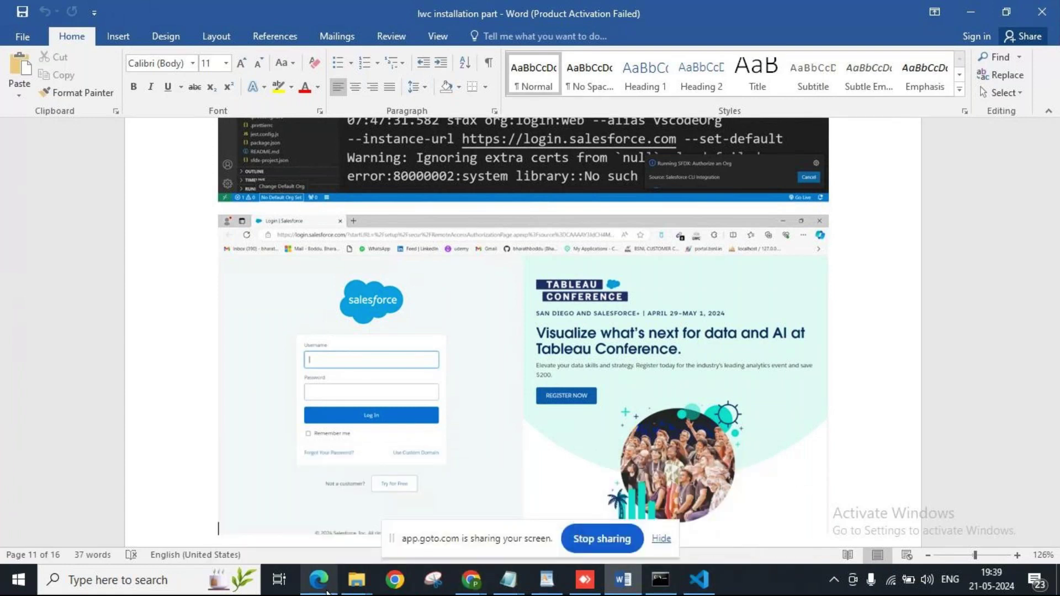
On the Salesforce login page in Edge, enter the account username and password and submit.
mouse_move(319, 582)
left_click(315, 545)
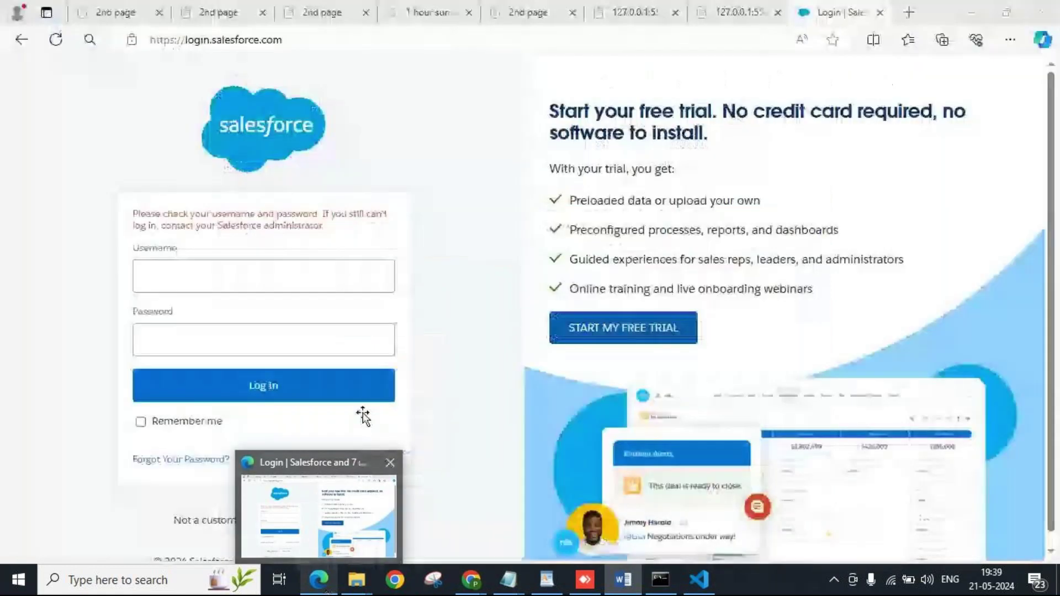
key("alt+Tab")
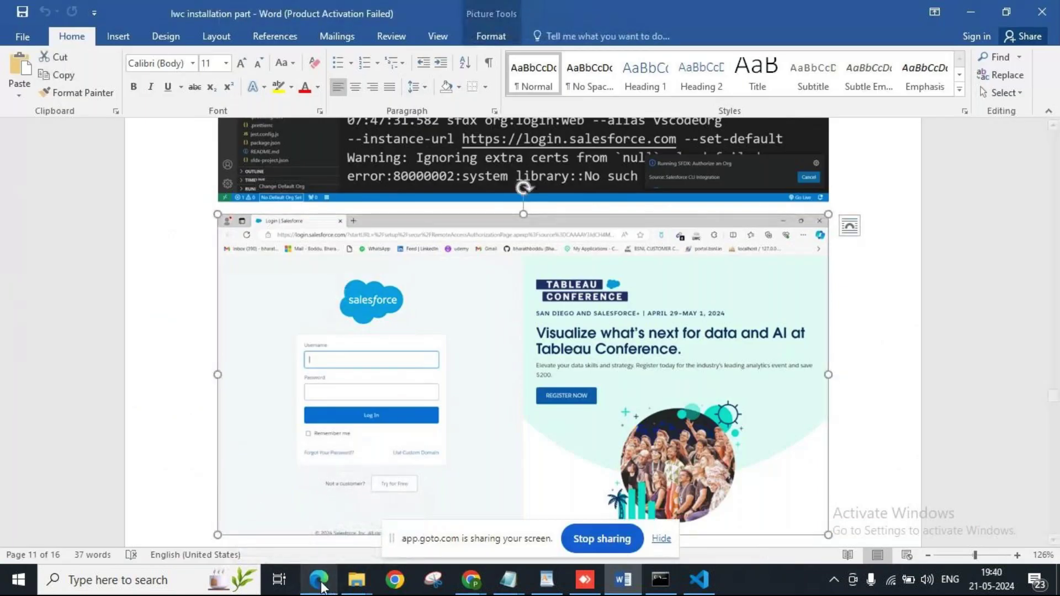
left_click(319, 580)
left_click(164, 340)
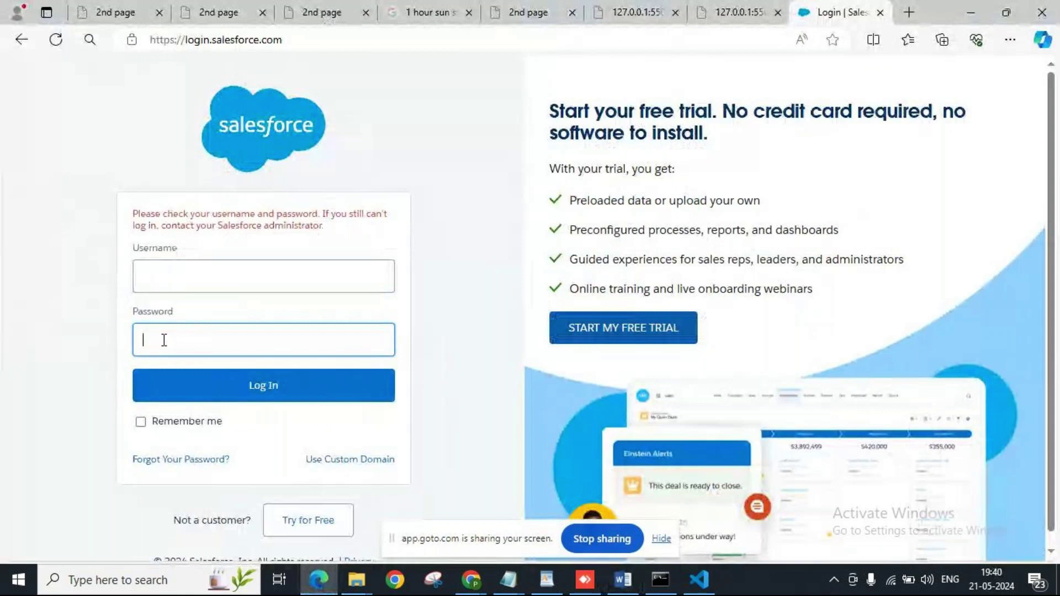
left_click(182, 275)
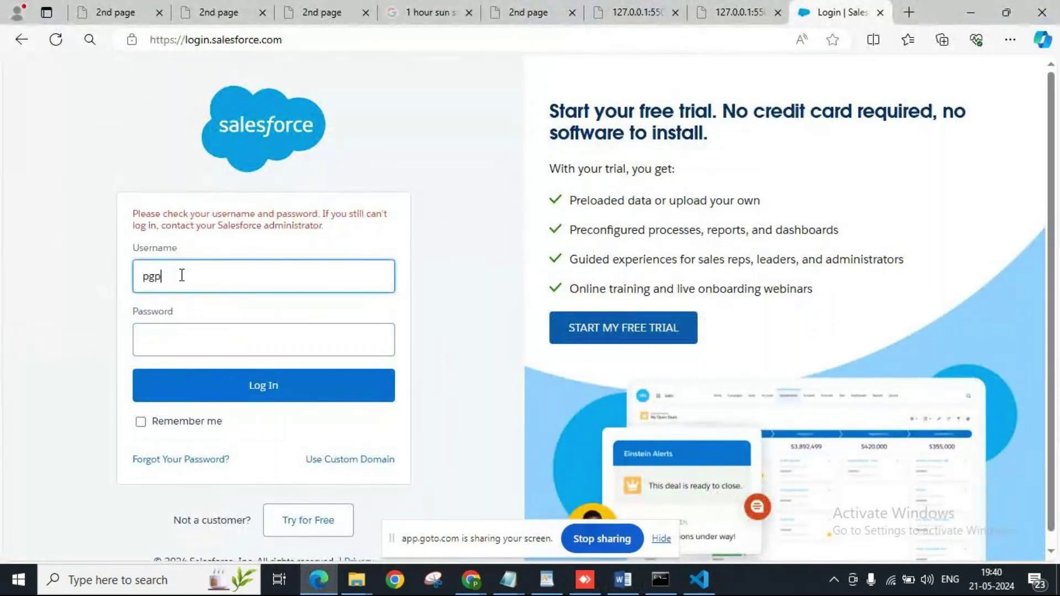
key("Tab")
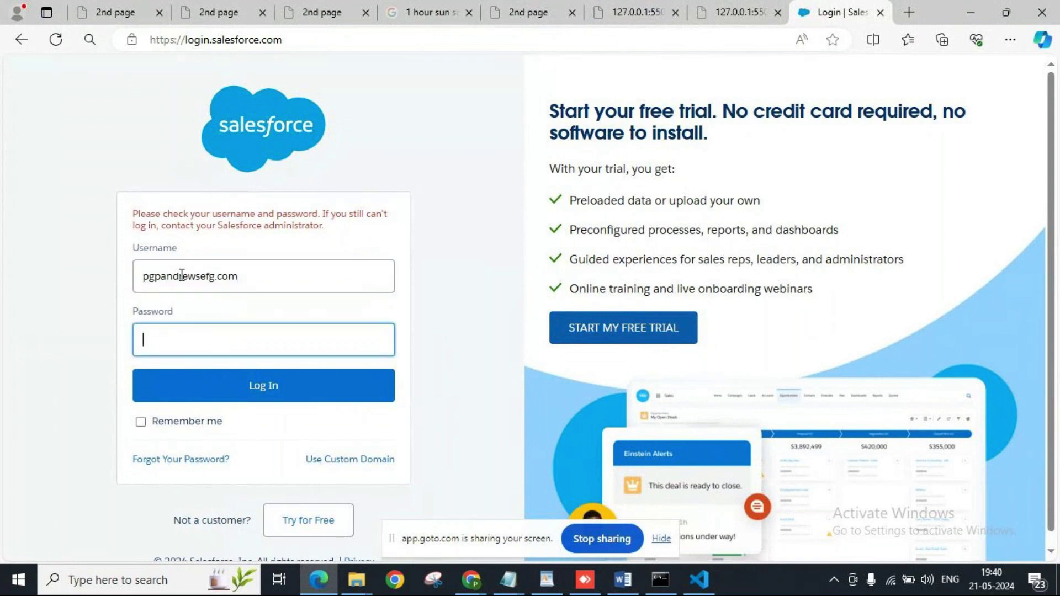
type("****************")
left_click(257, 381)
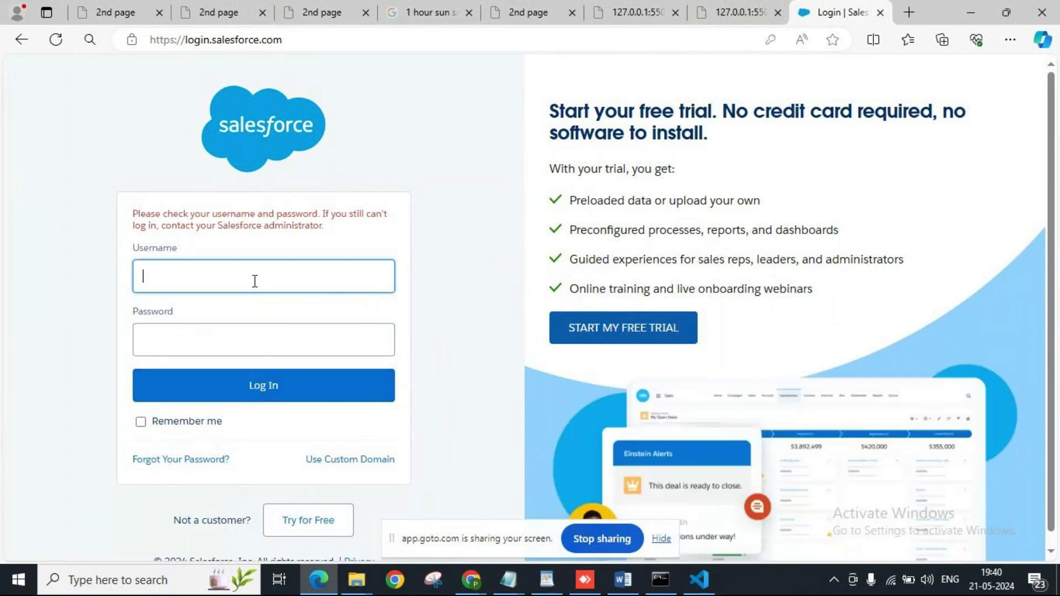
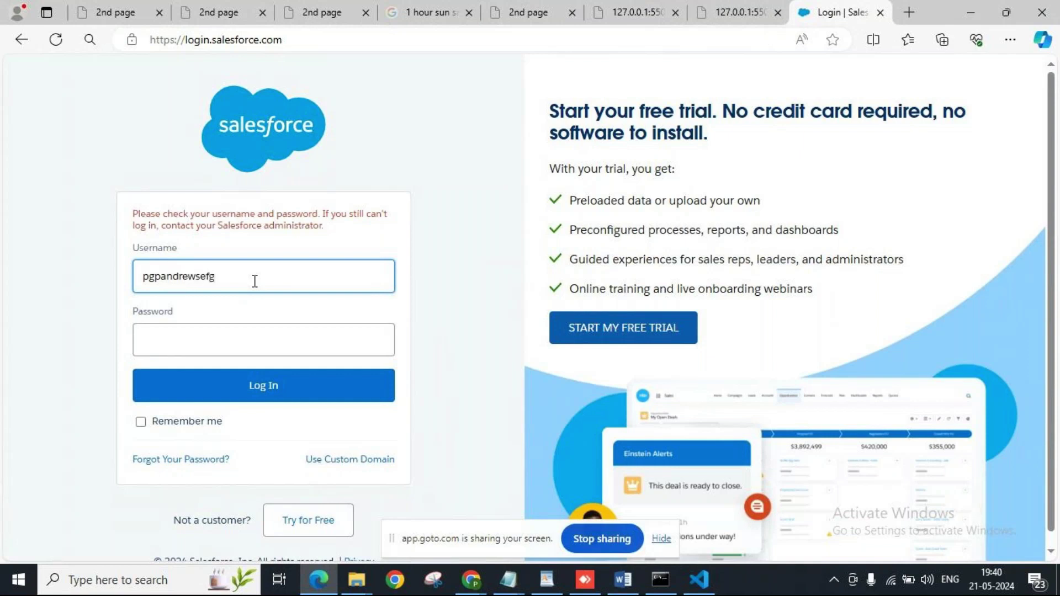
Retype the username and password after the credentials error and submit the login again.
key("Tab")
type("••••••••••")
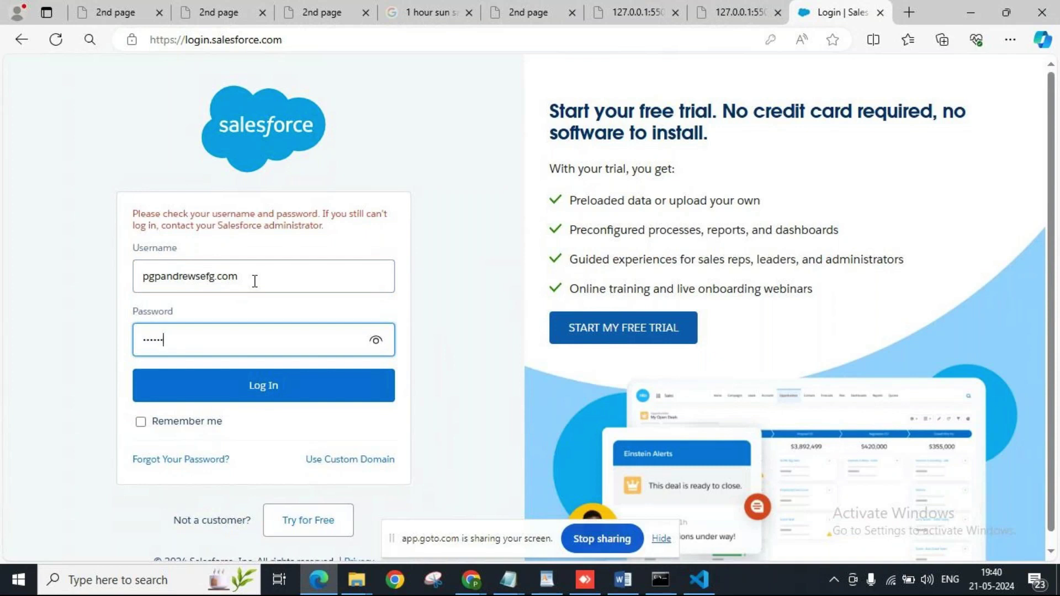
type("•••••")
left_click(276, 385)
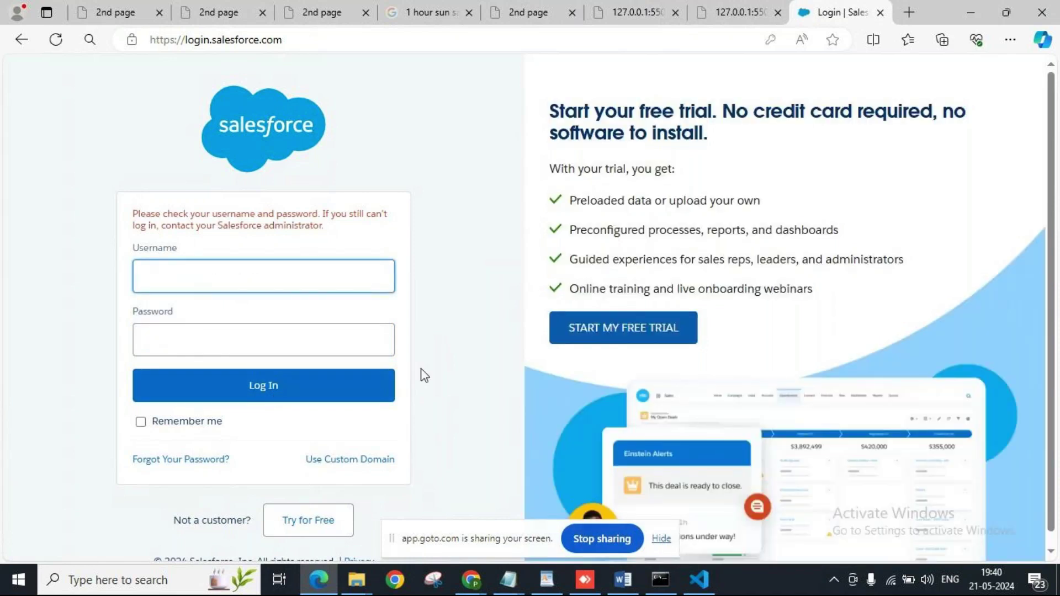
Stop sharing the screen in the GoTo meeting window.
key("alt+Tab")
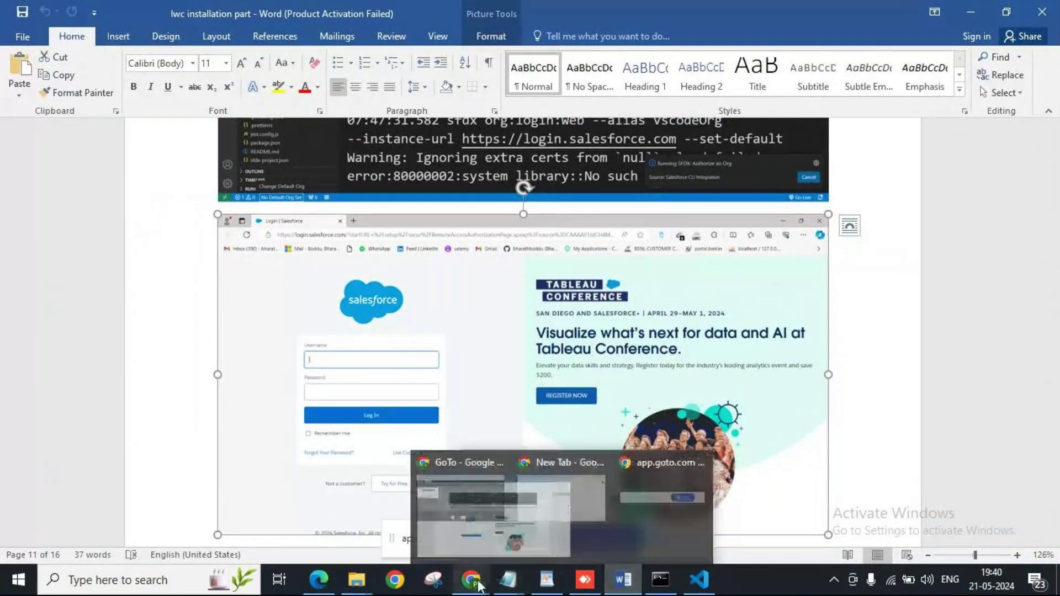
left_click(312, 507)
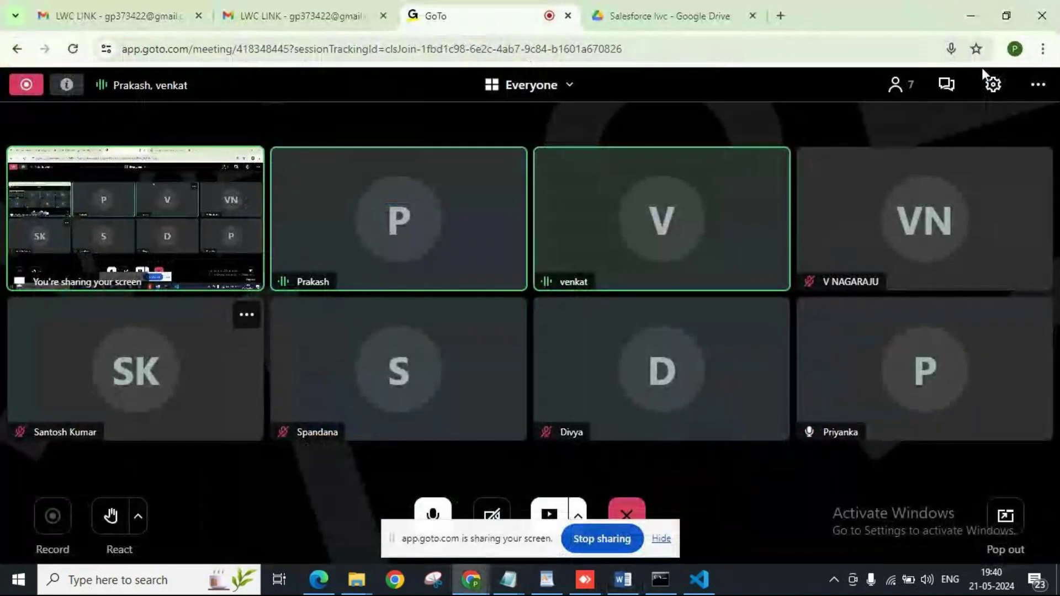
left_click(602, 538)
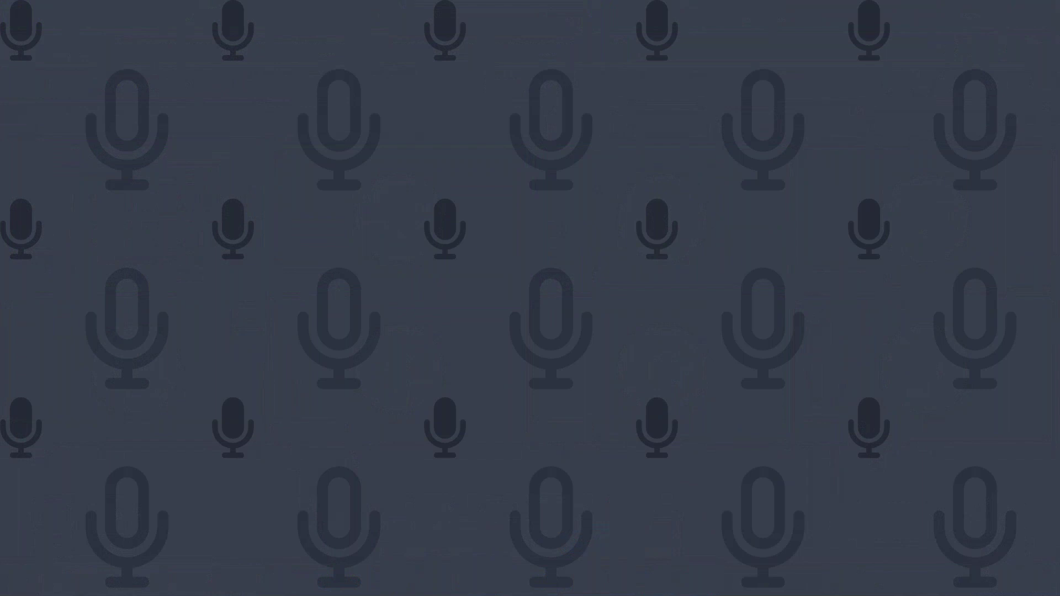